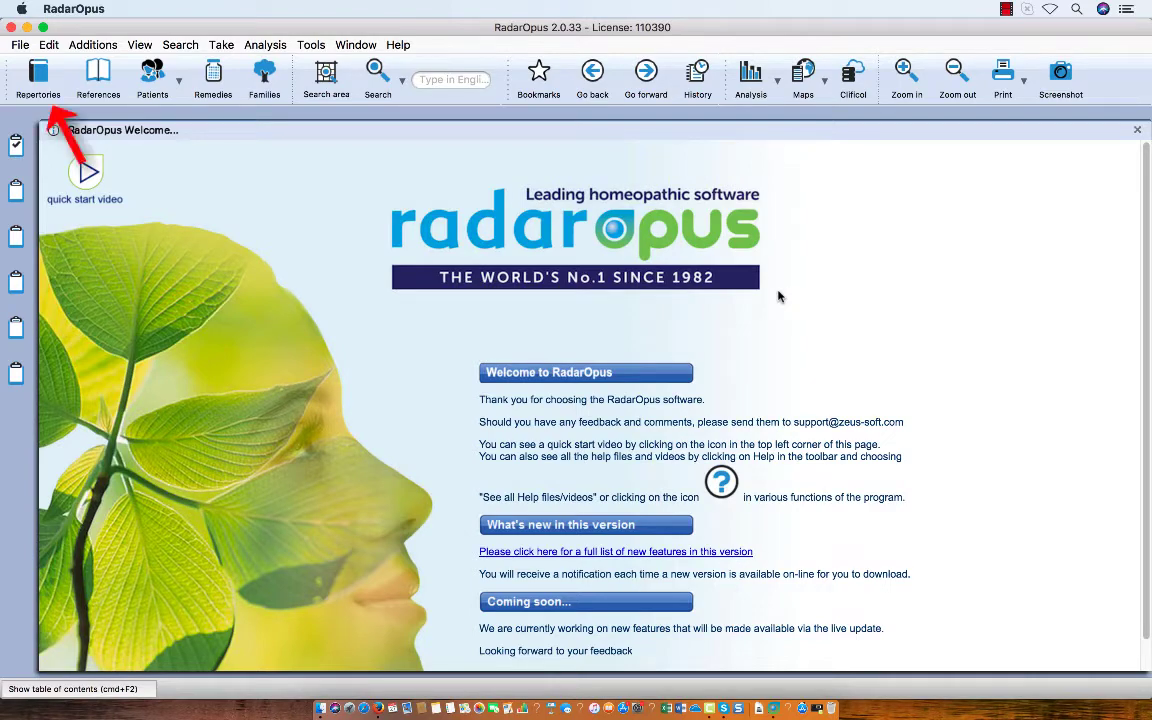
Show the list of repertories and open Bönninghausen's Therapeutic Pocketbook for Polarity Analysis.
click(38, 78)
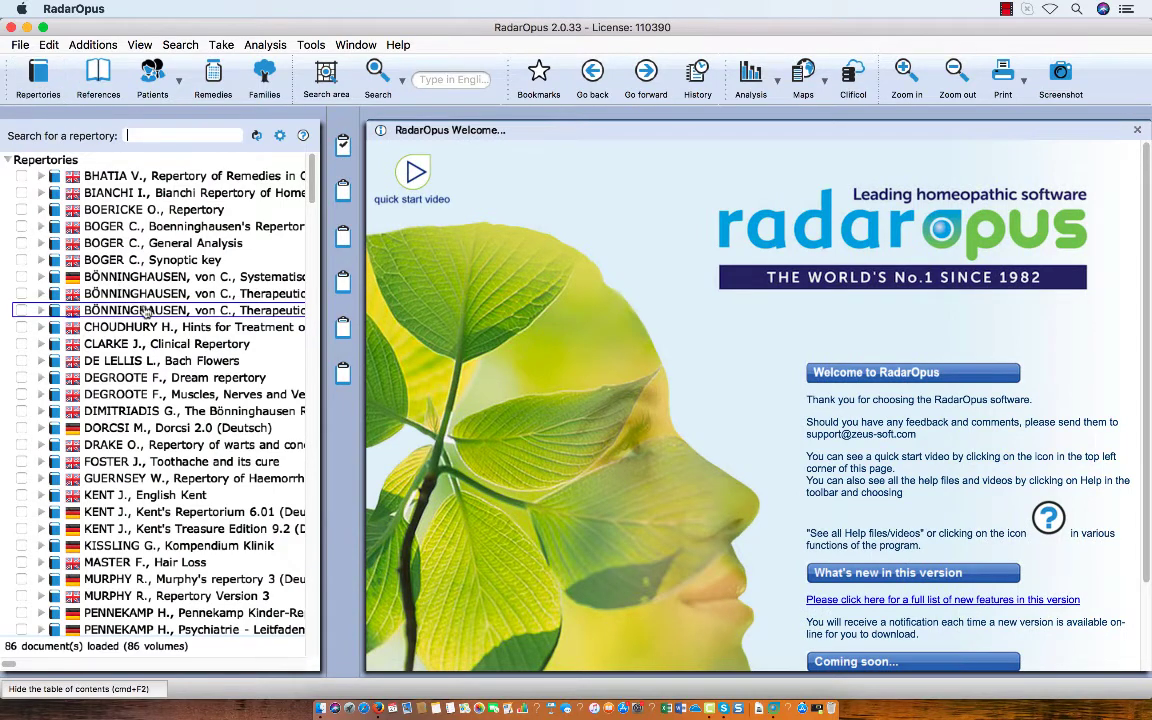
mouse_move(146, 313)
double_click(230, 312)
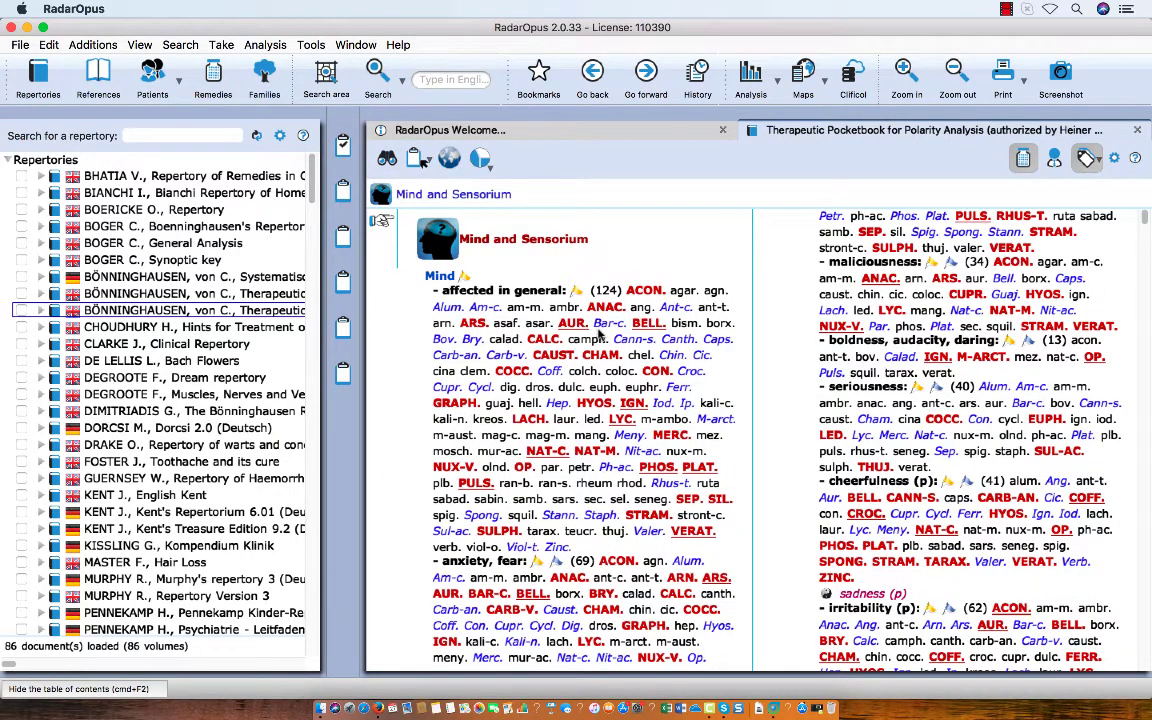
Close the Welcome page, declining to see it at the next start, and hide the repertory list.
click(723, 131)
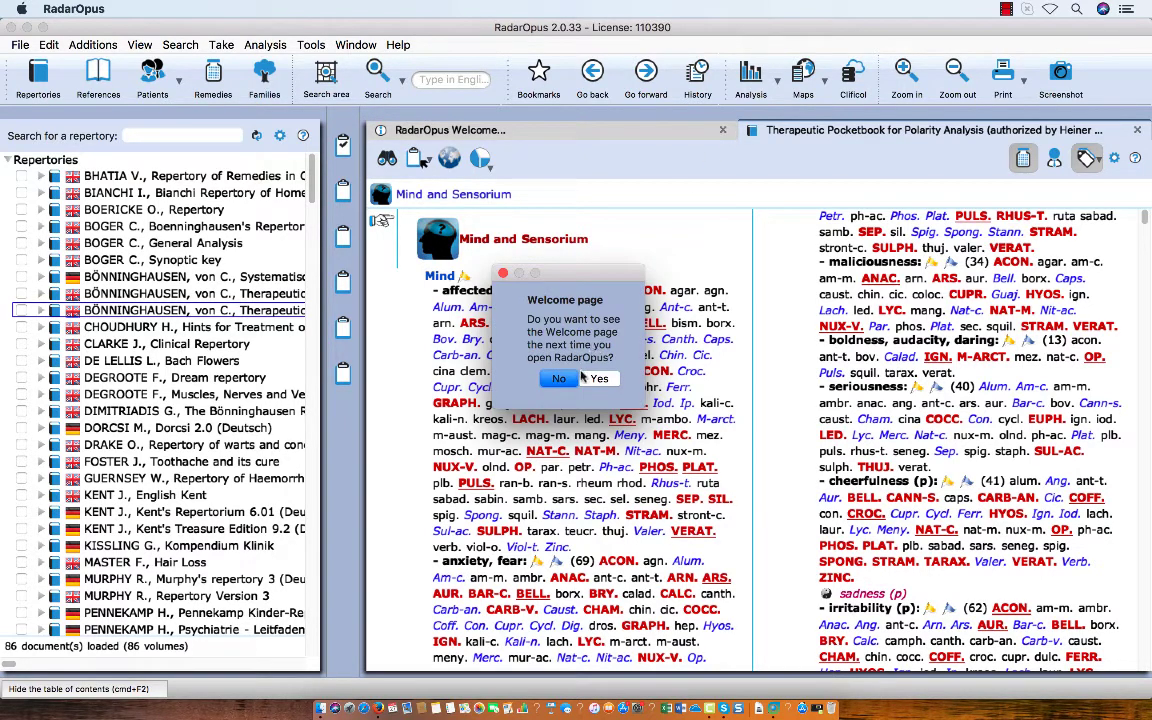
click(558, 378)
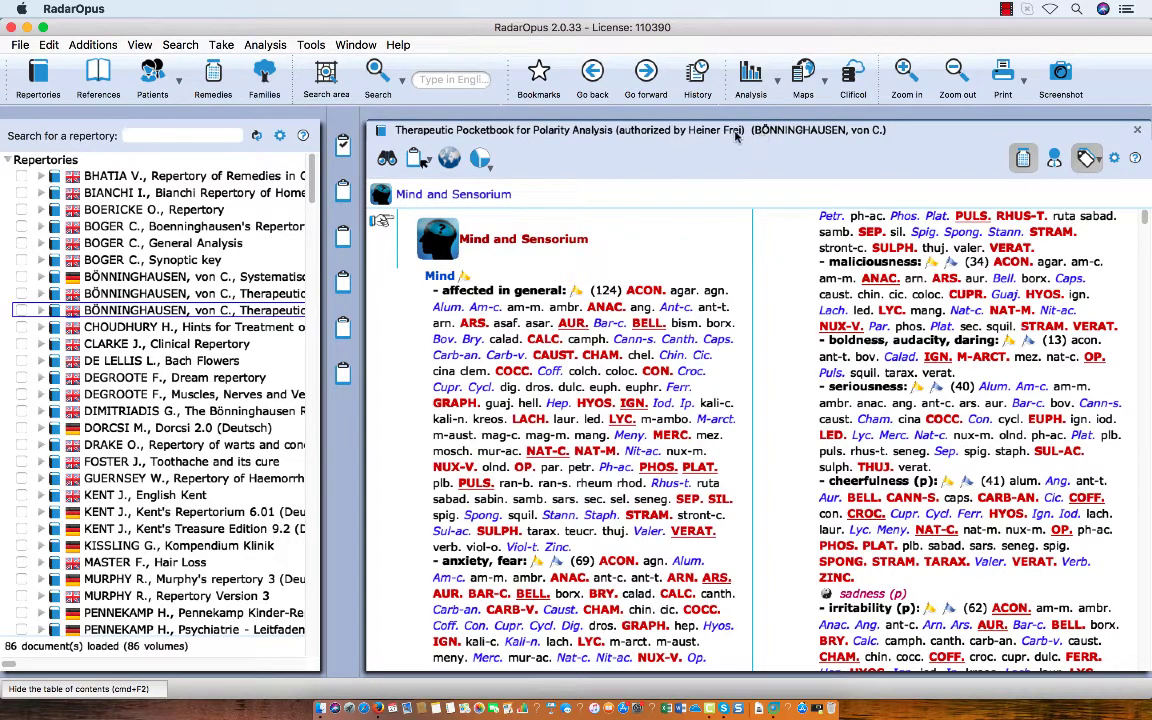
click(735, 132)
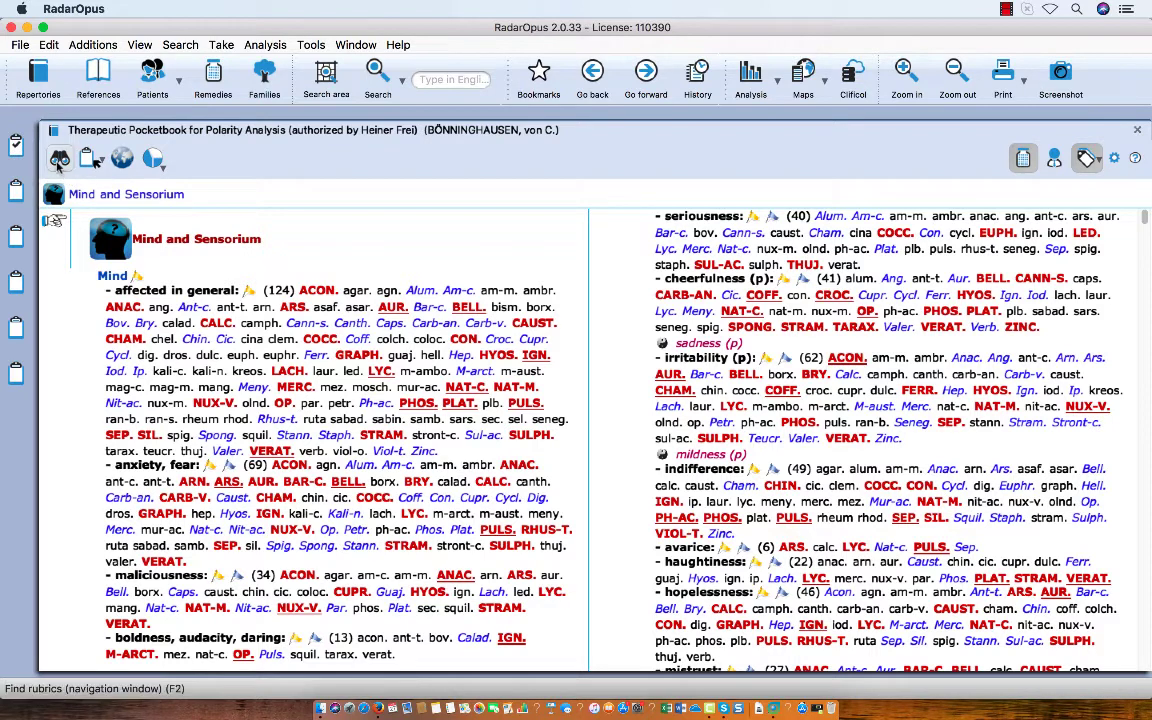
Go to the rubric Mind and Sensorium - Mind - mildness (p) and take it into the first clipboard.
click(59, 162)
click(78, 216)
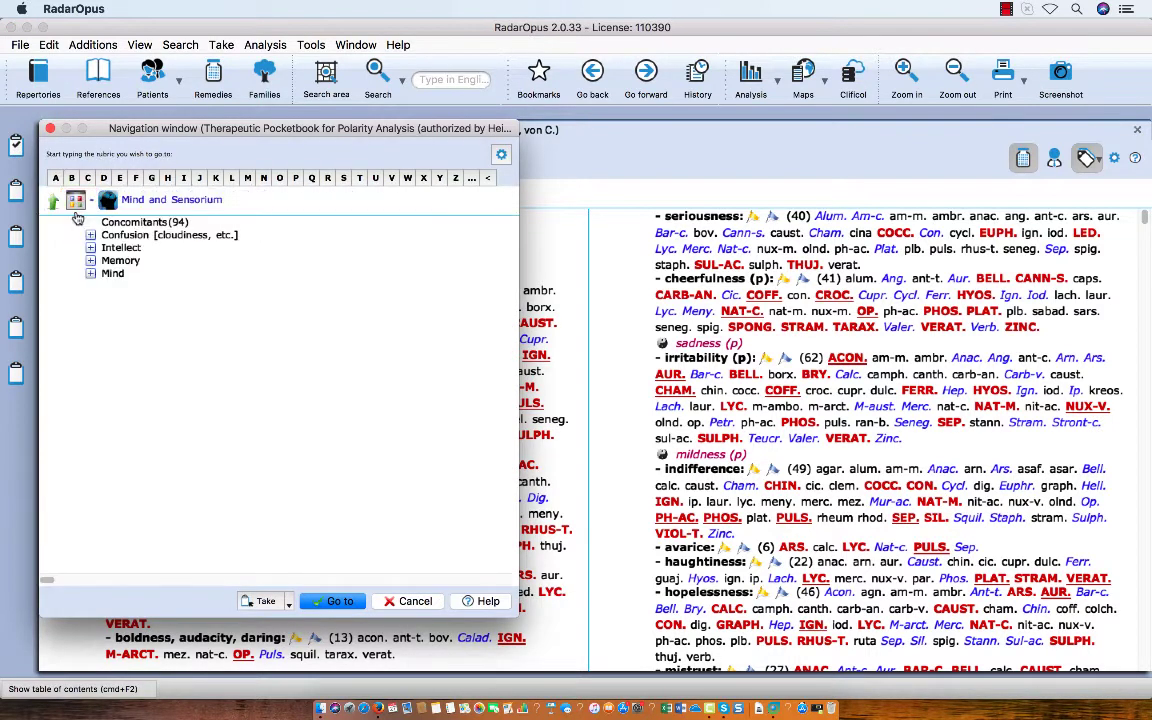
click(112, 273)
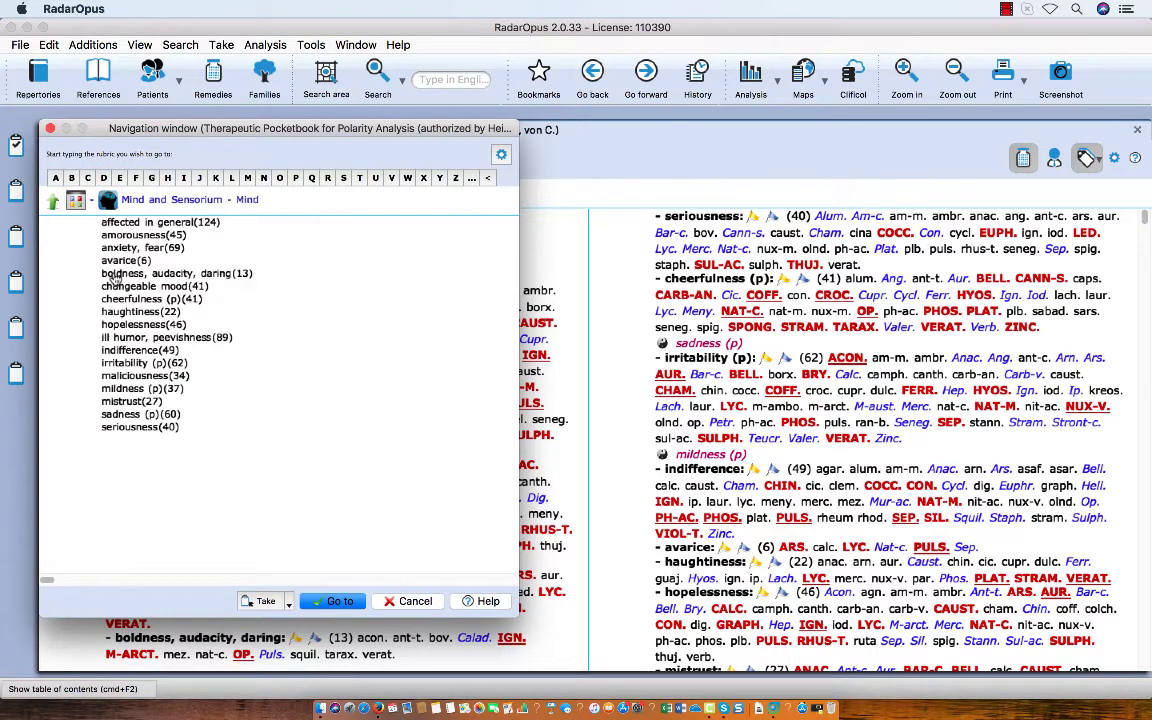
text(mil)
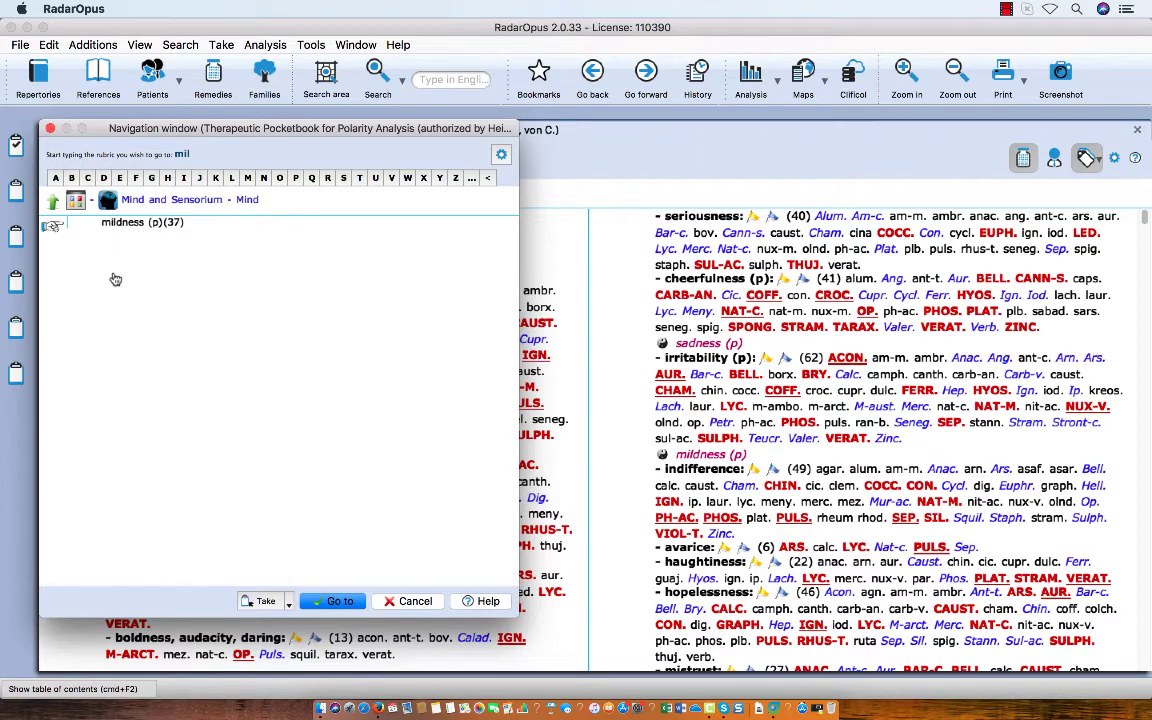
key(Return)
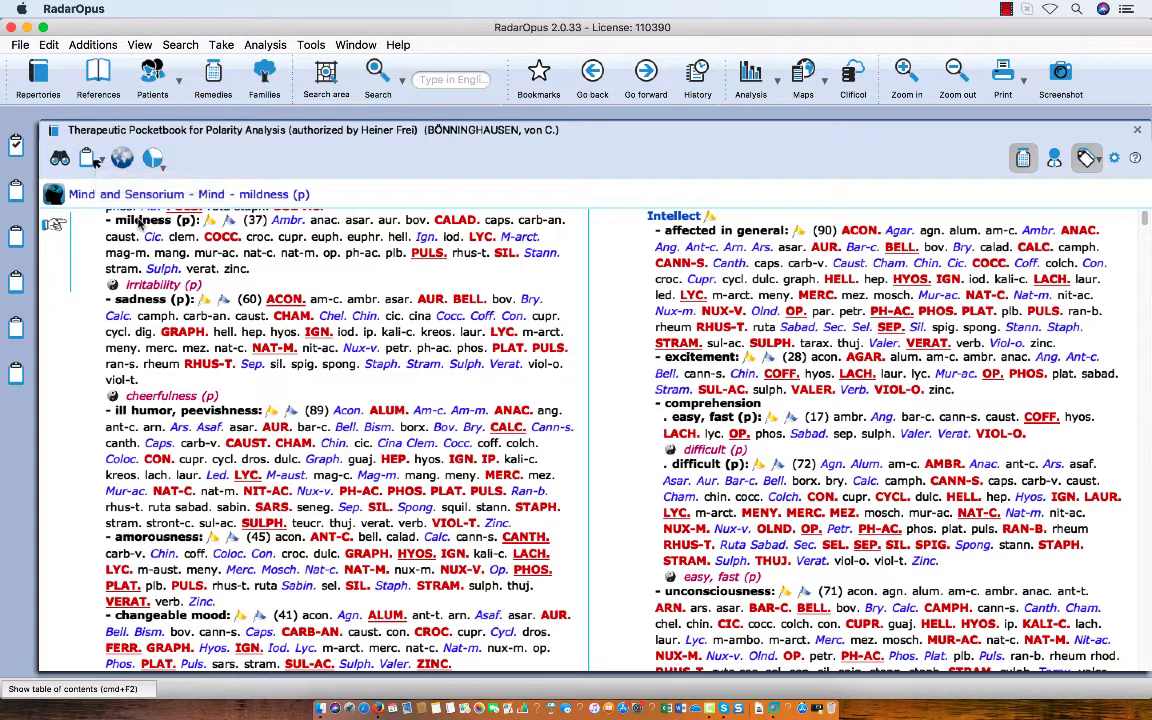
drag(140, 222, 17, 147)
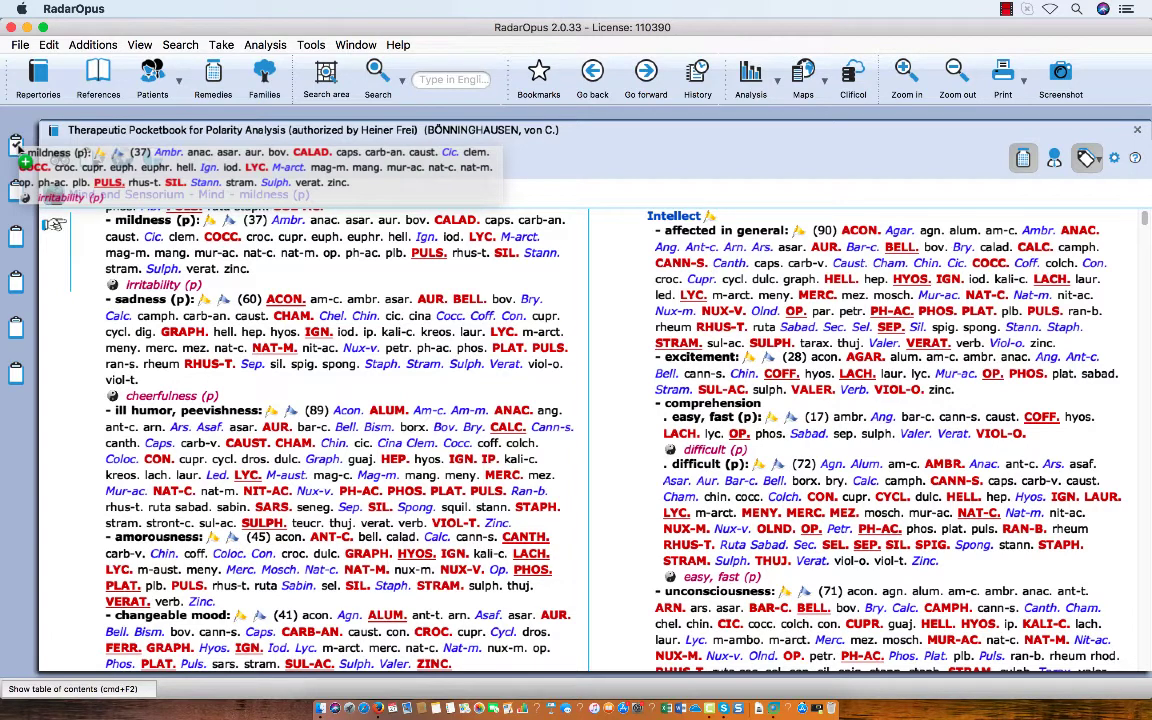
drag(17, 147, 17, 147)
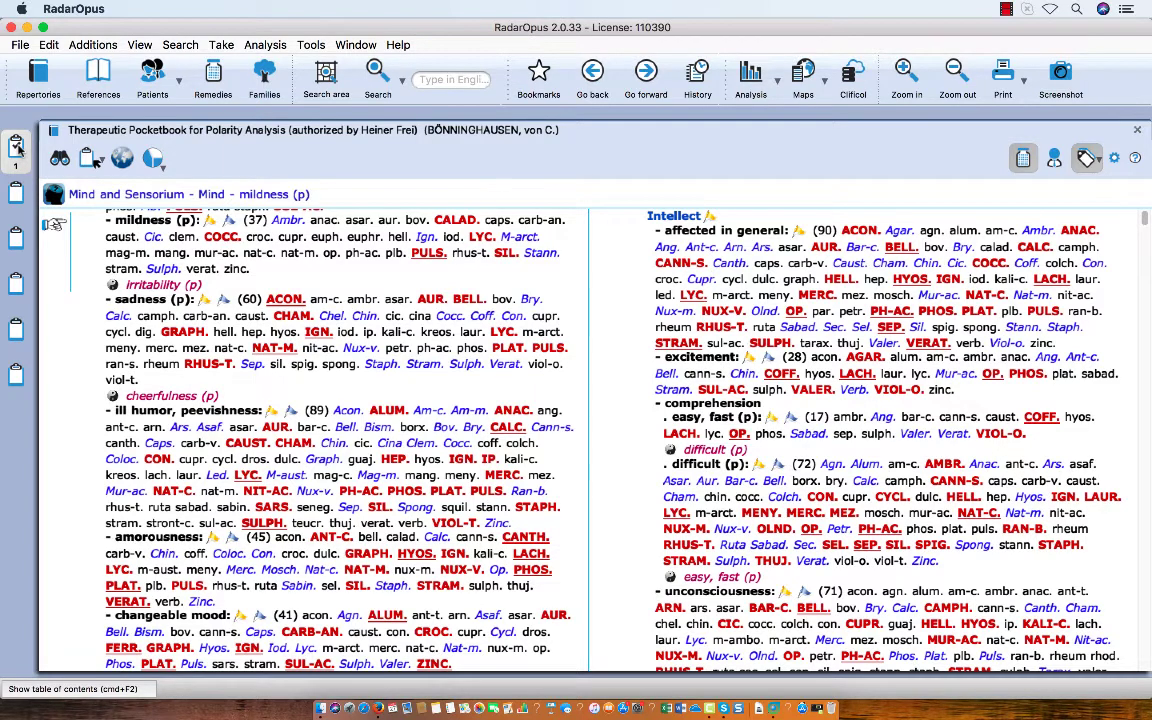
Go to the rubric Mind and Sensorium - Intellect - comprehension - difficult (p) and add it to the first clipboard.
click(17, 147)
text(mi)
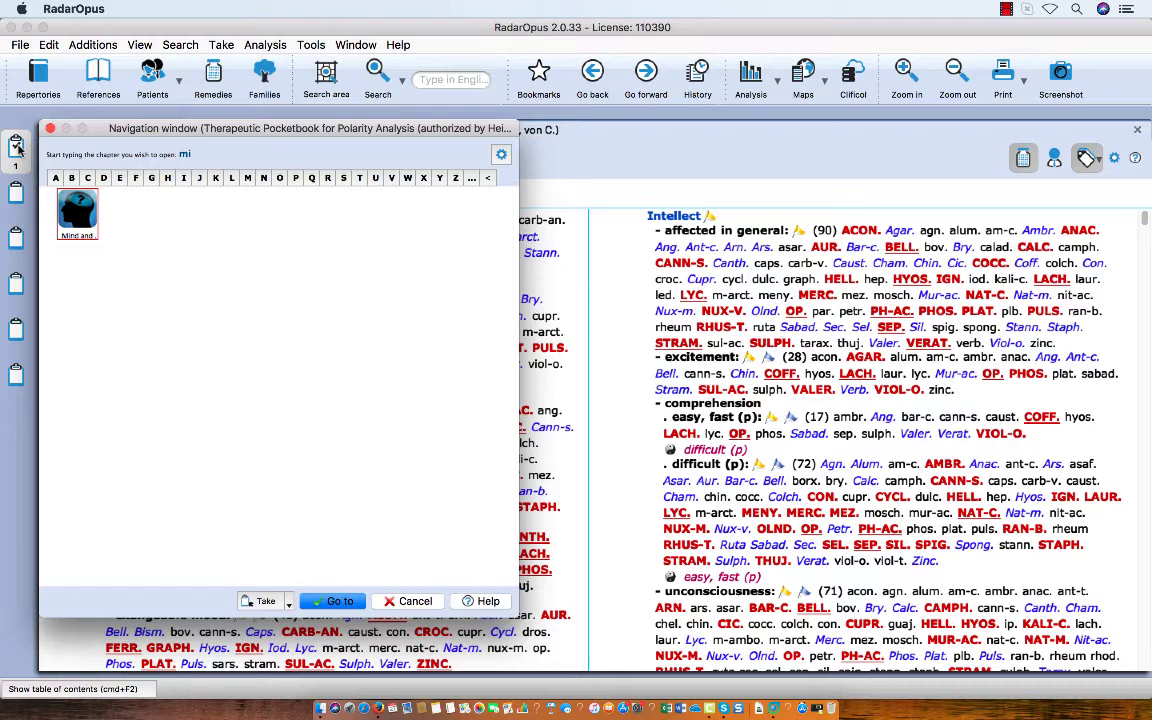
key(Return)
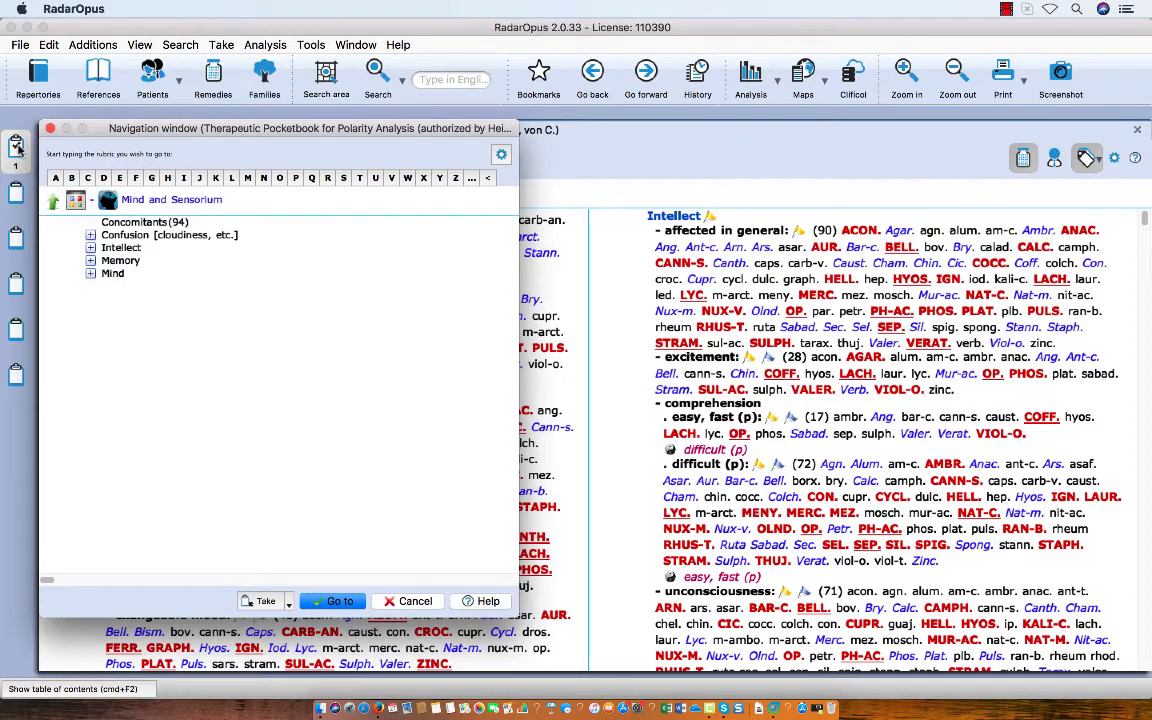
text(int)
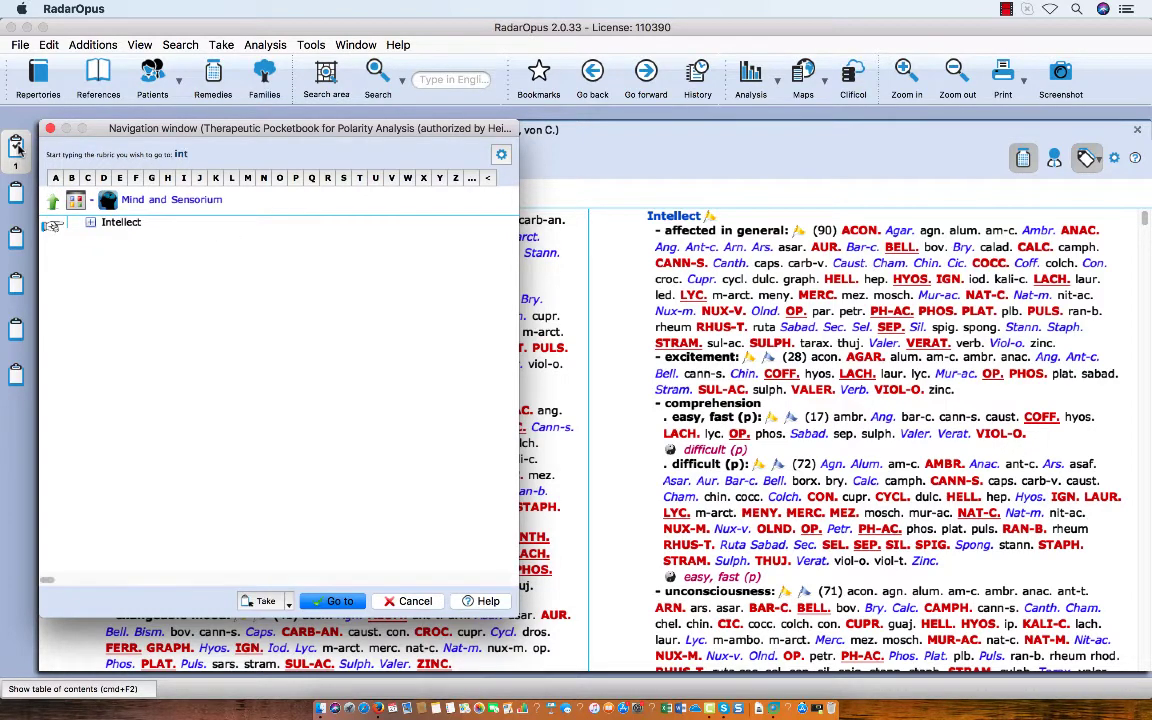
key(Return)
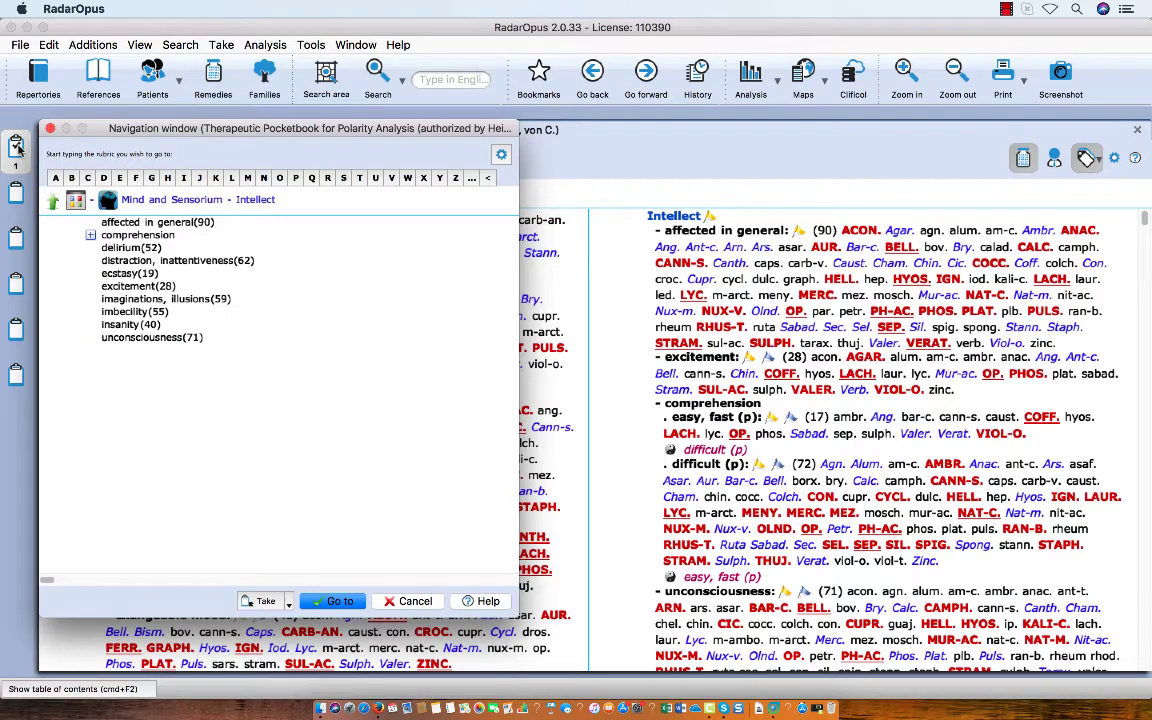
text(com)
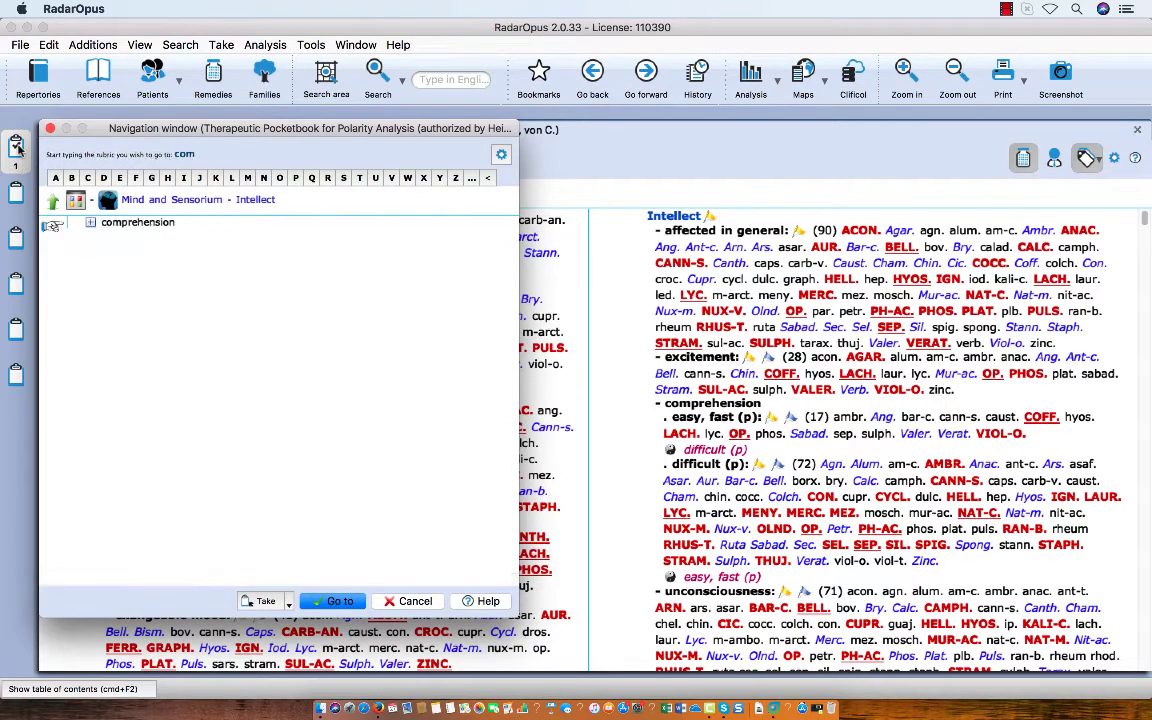
key(Return)
text(d)
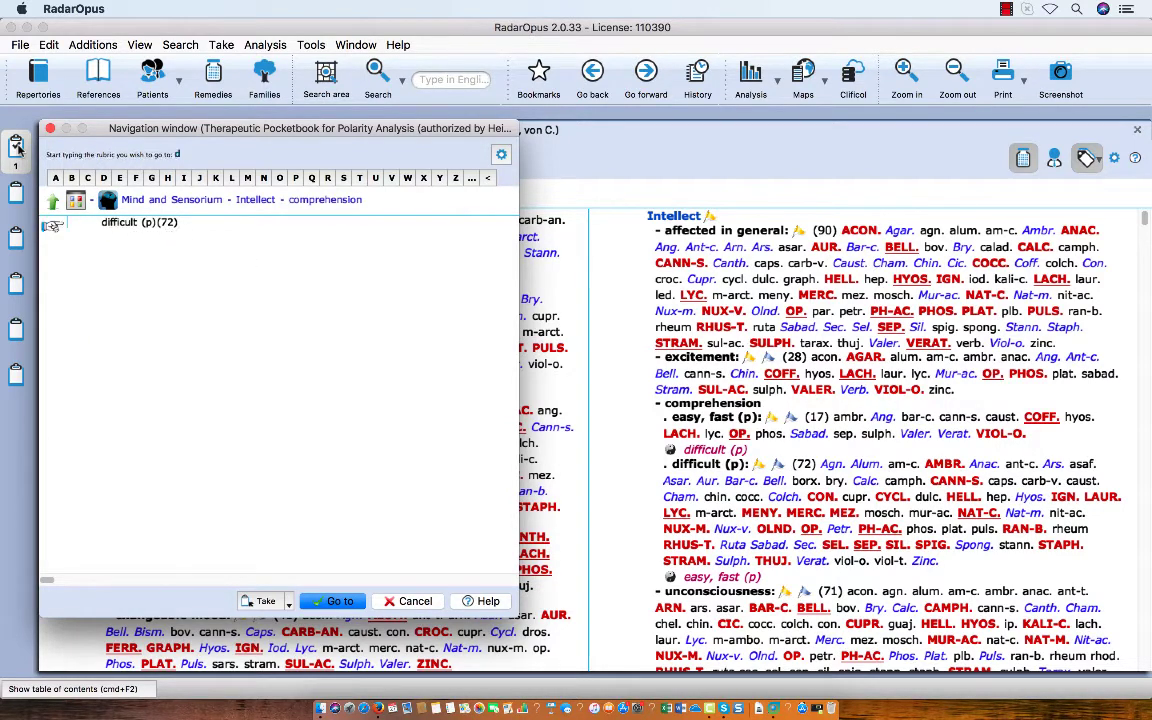
key(Return)
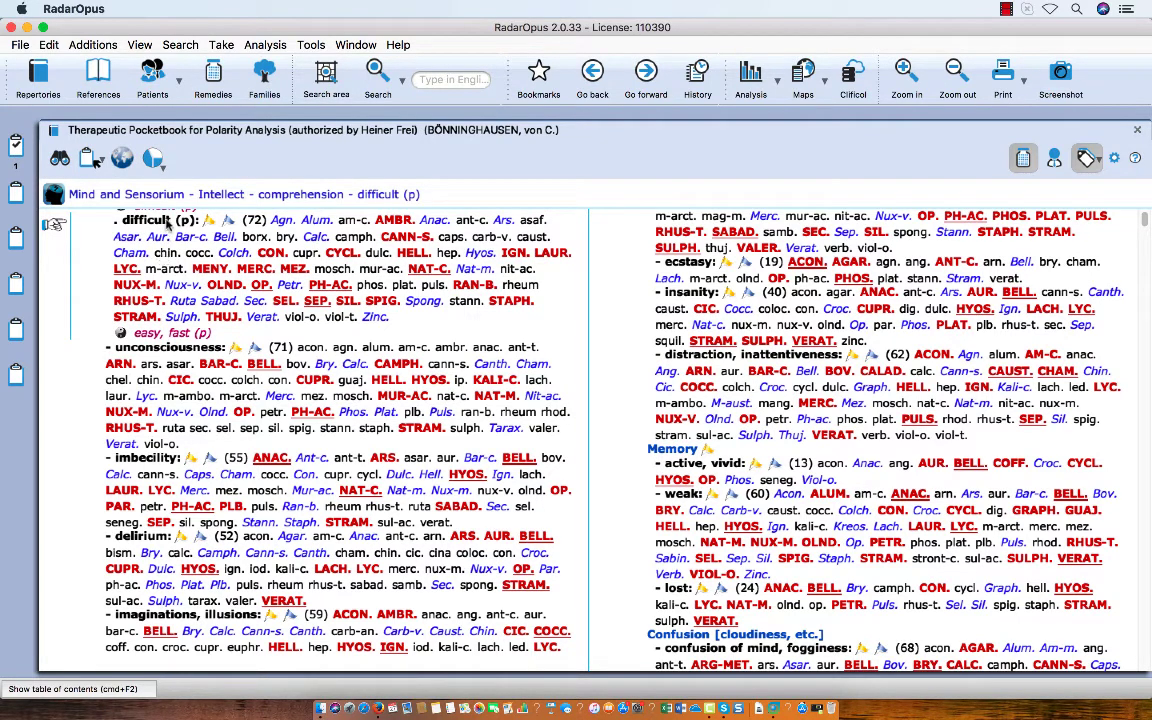
drag(150, 215, 30, 168)
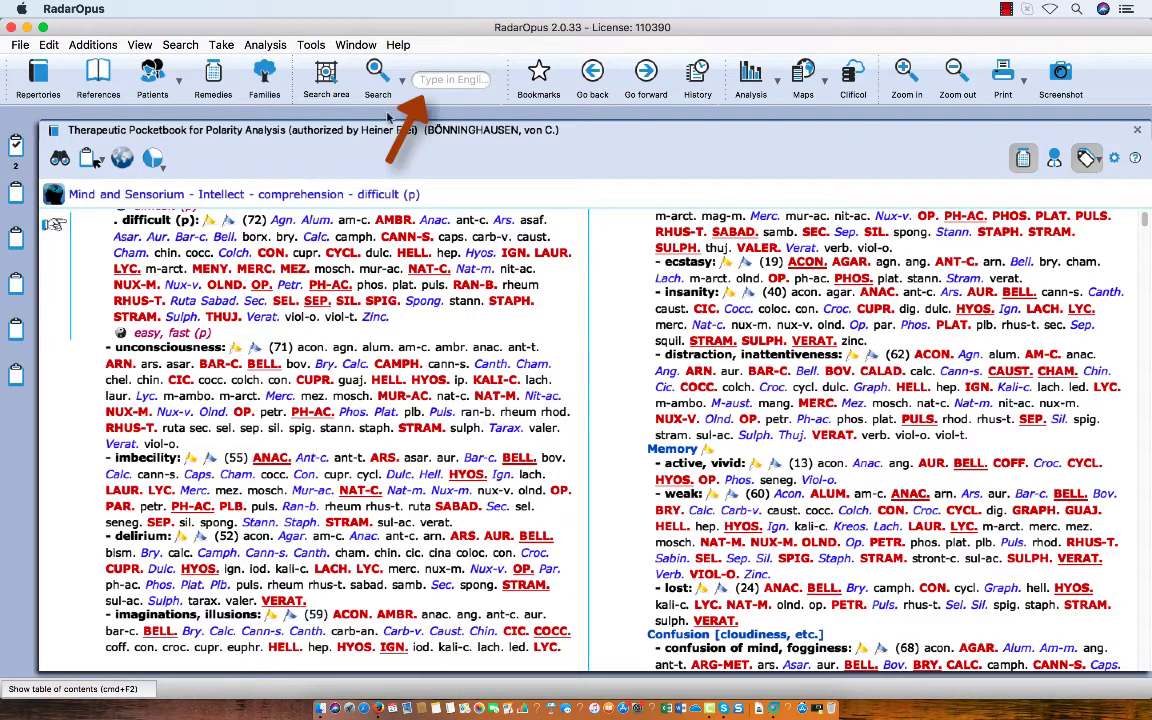
Run a free search for "cold bath agg" in the current document only.
click(428, 80)
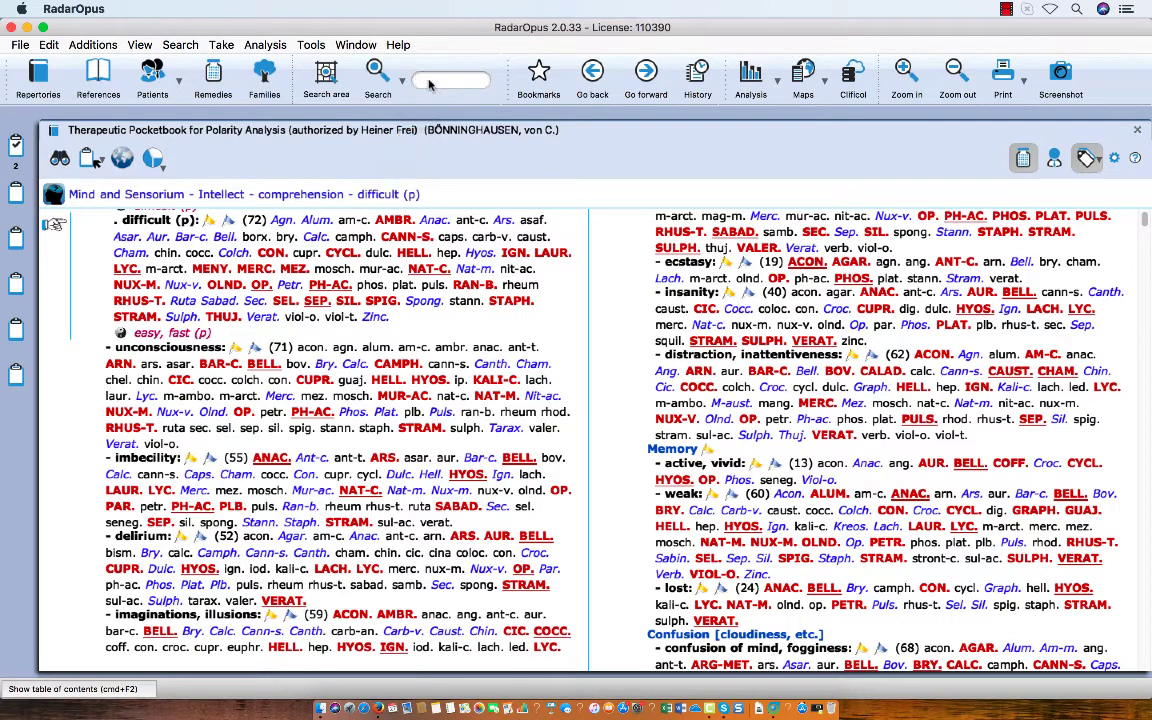
key(F4)
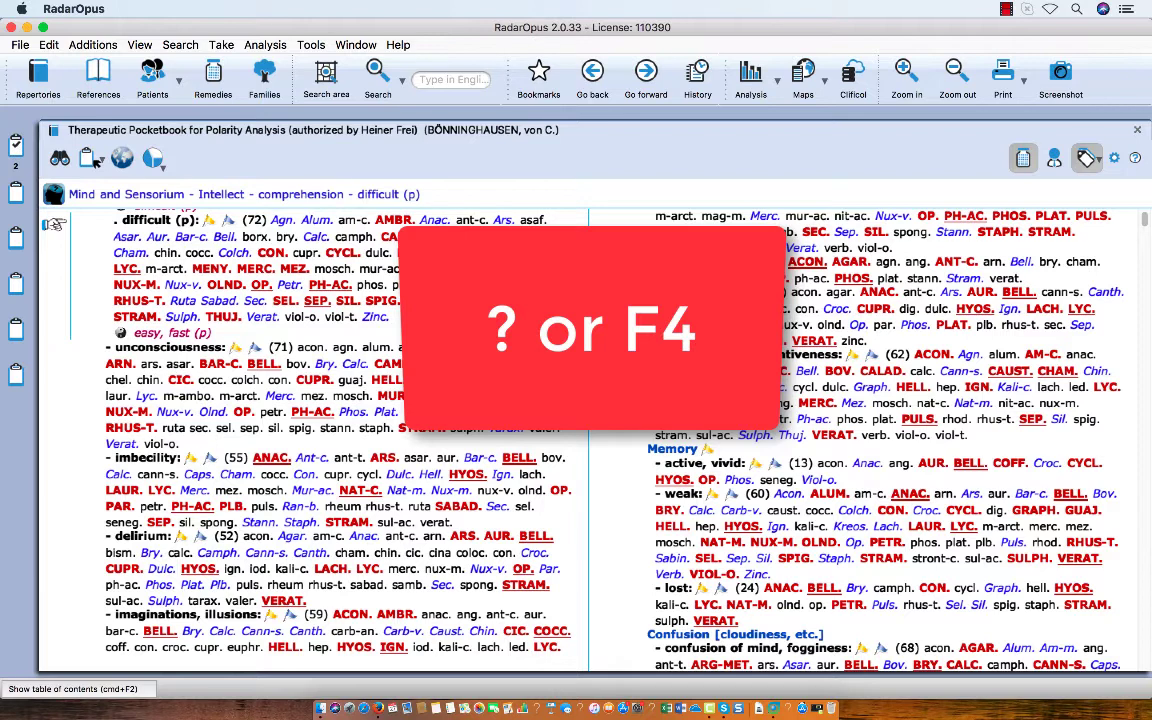
key(F4)
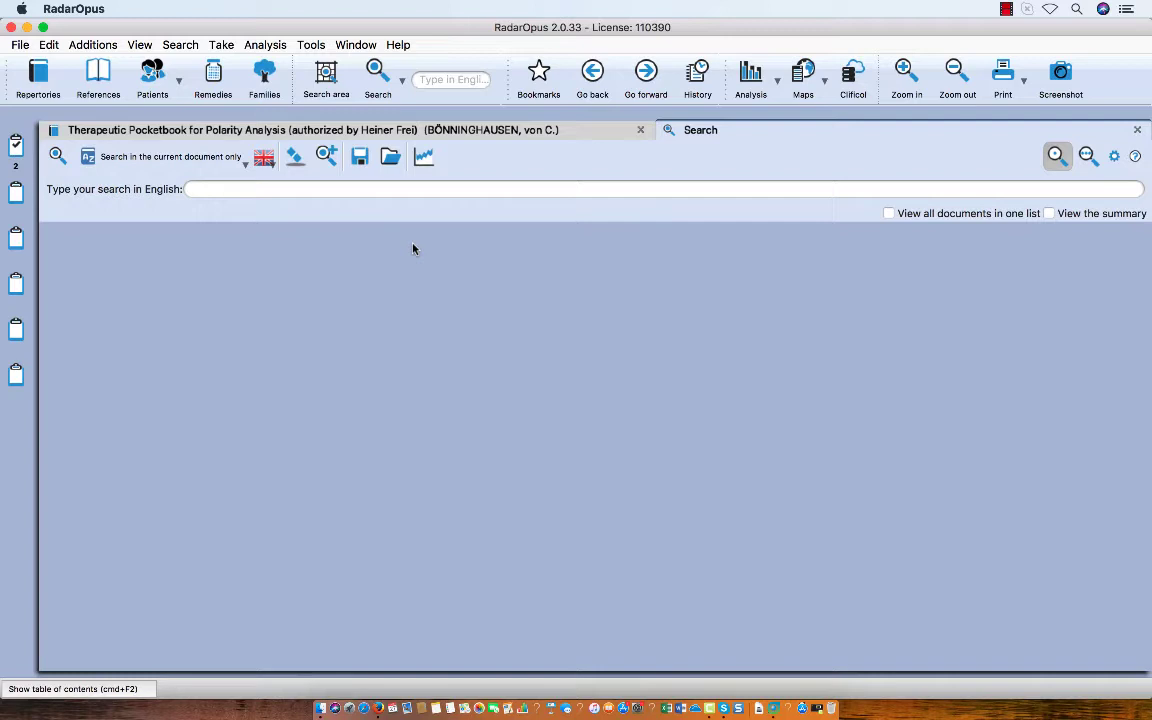
text(cold )
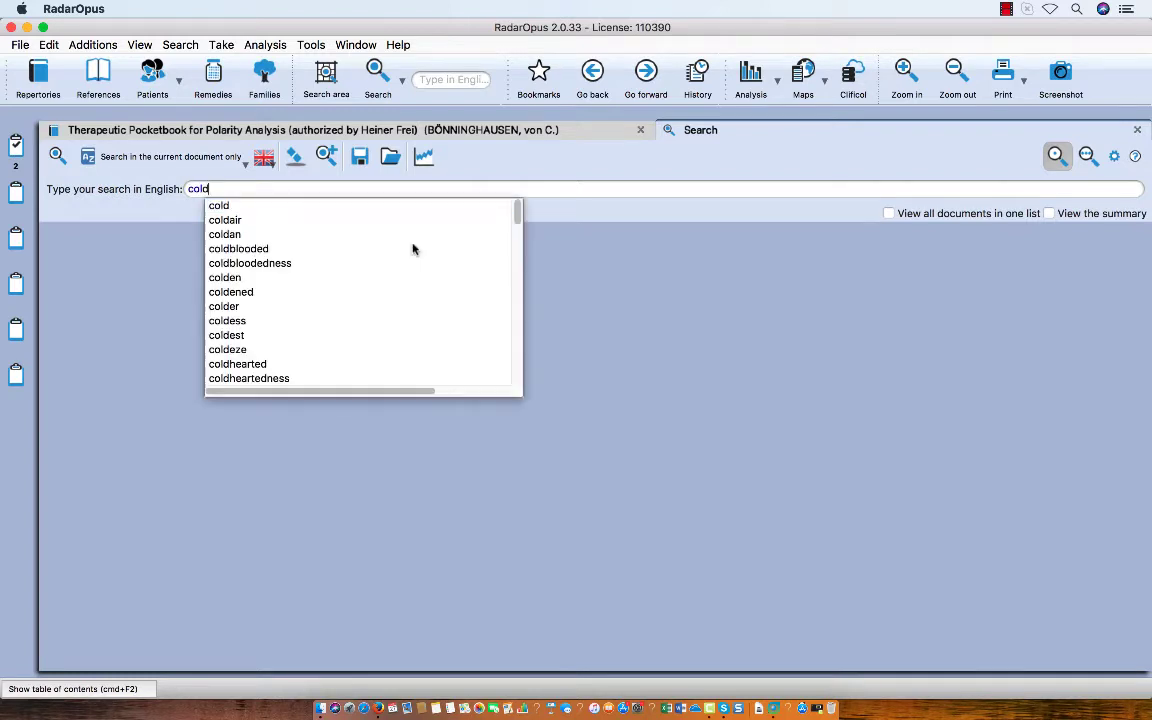
text(bath)
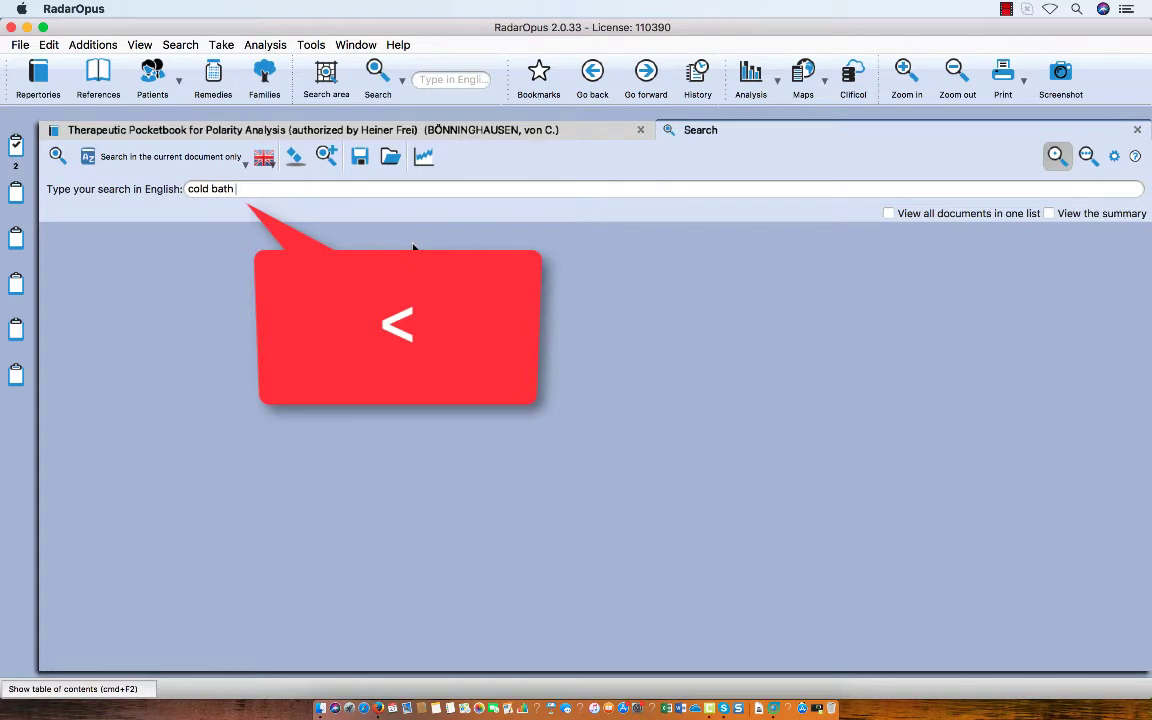
text(agg)
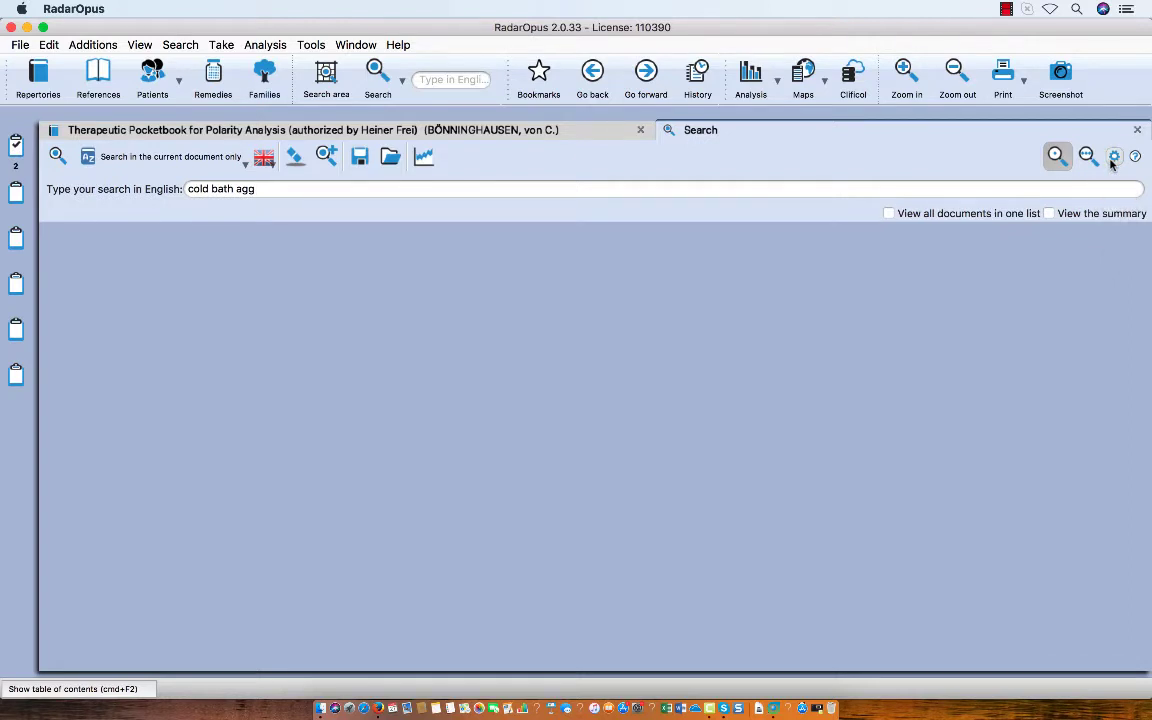
click(265, 190)
click(57, 157)
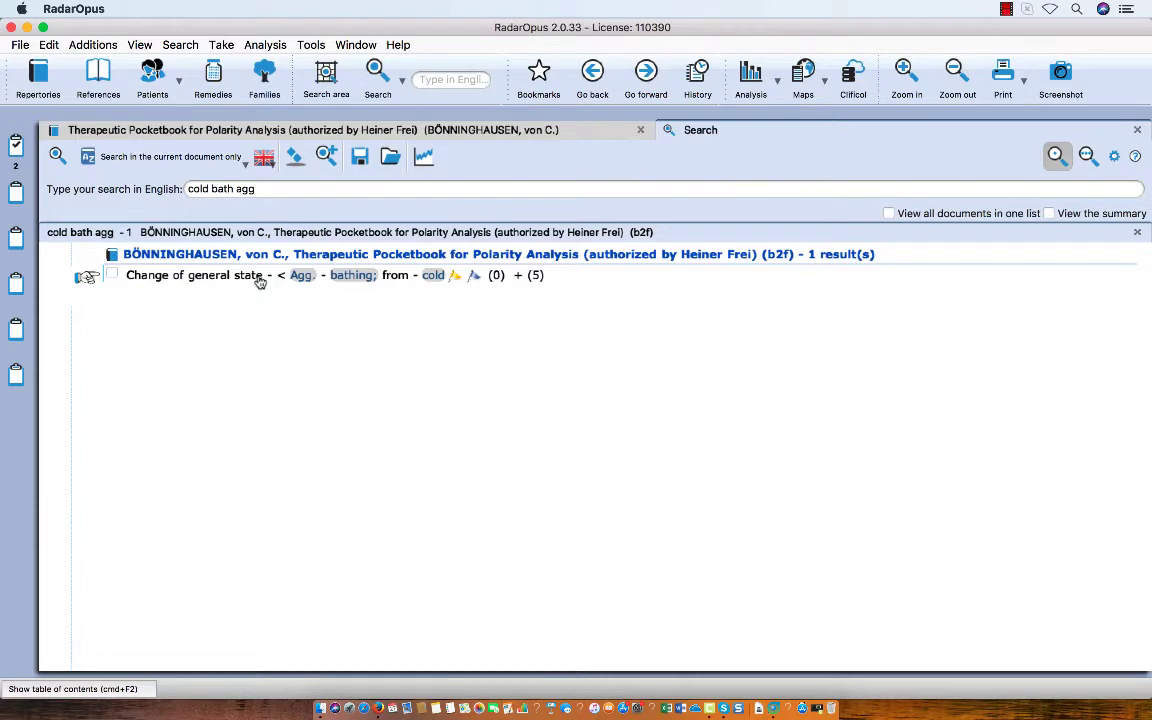
Review the general search options, including the setting for taking symptoms into a clipboard, and close them.
click(1113, 157)
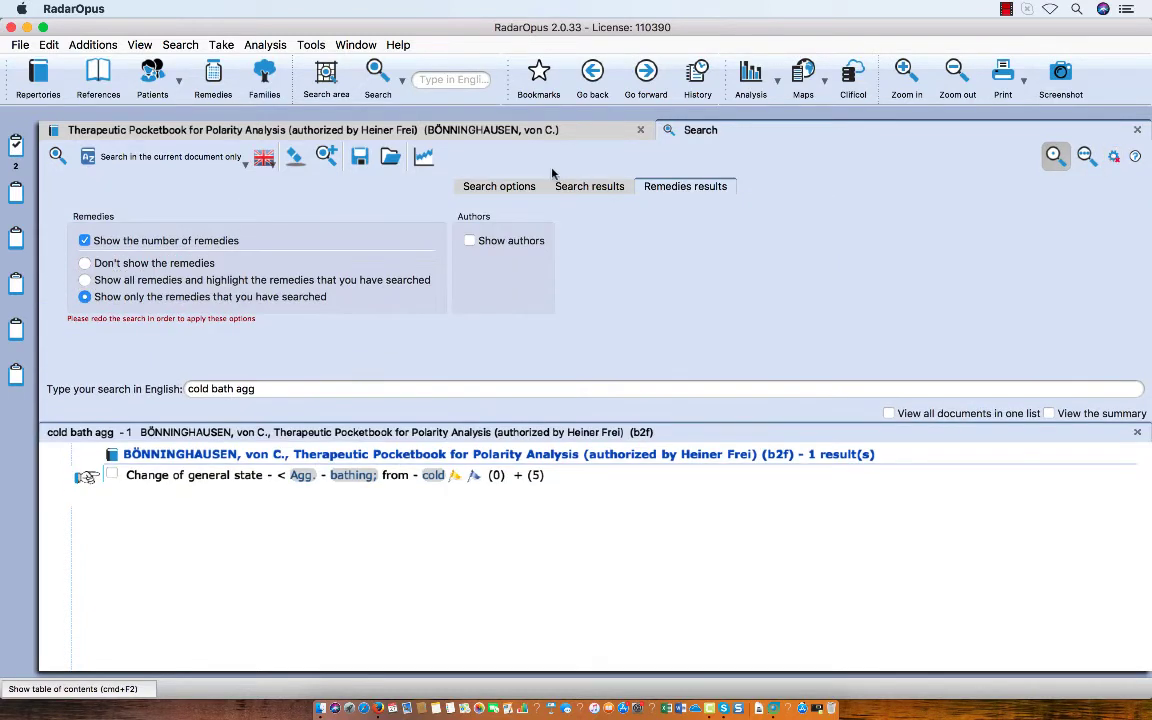
click(503, 190)
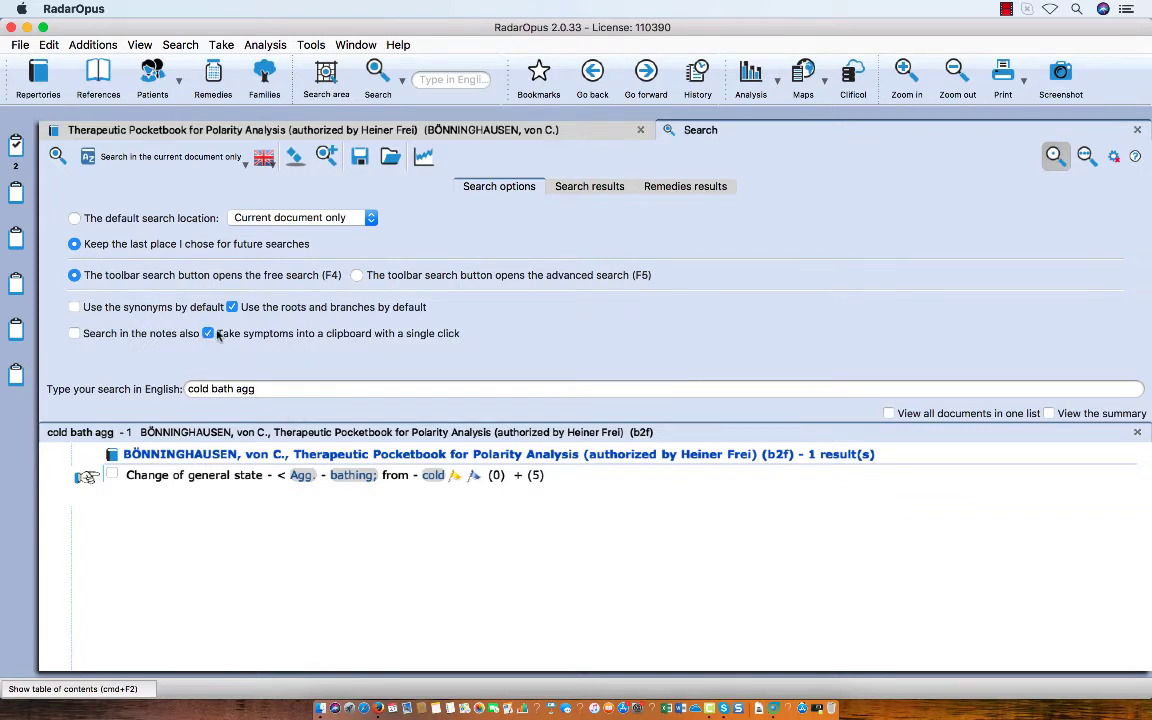
click(1114, 158)
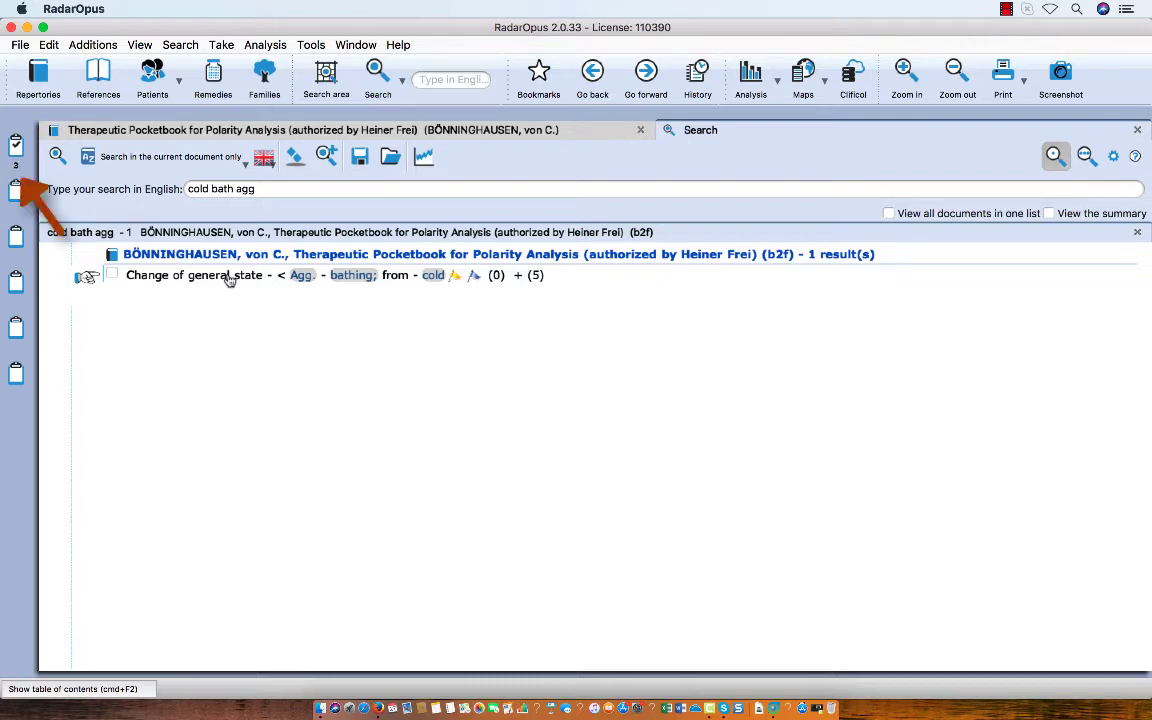
Add the found rubric "< Agg. - bathing; from - cold" to the first clipboard and open it in the repertory.
drag(228, 278, 22, 170)
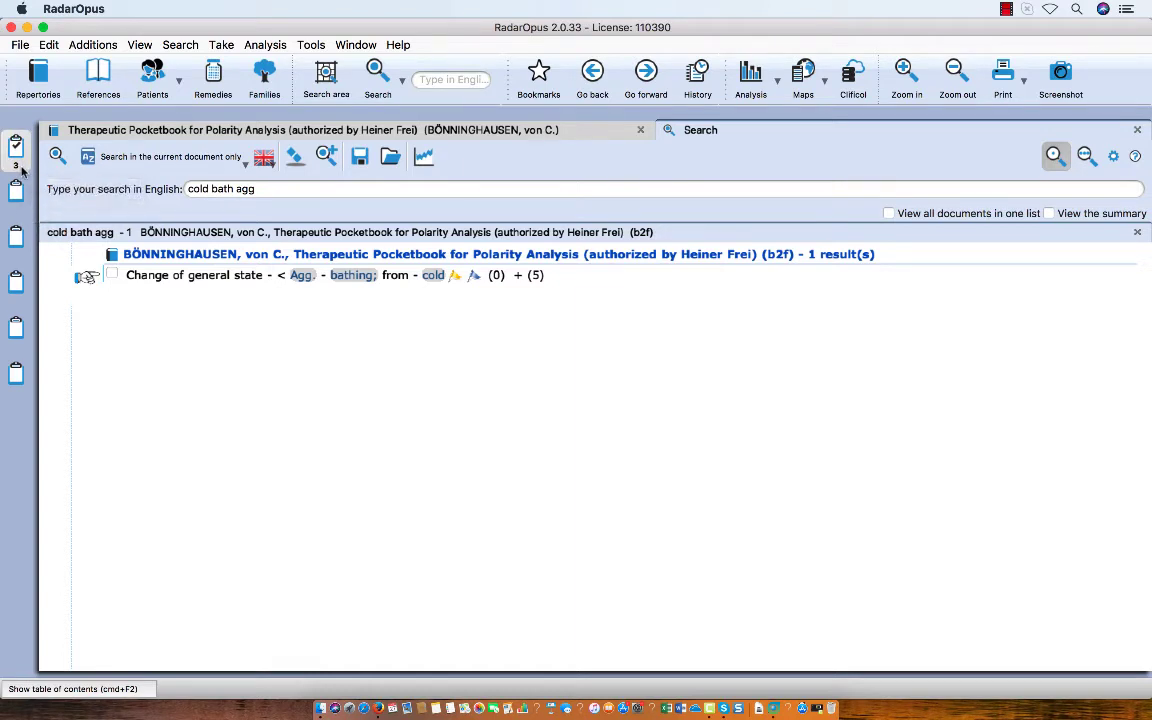
click(206, 277)
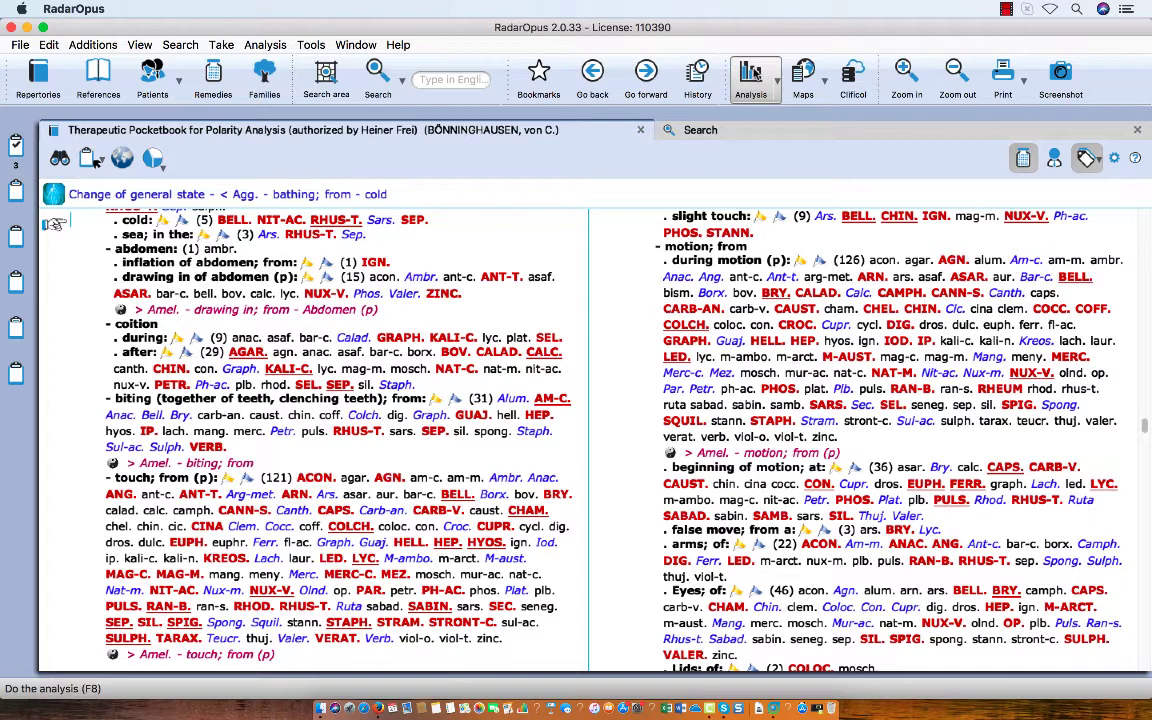
Run the analysis of the clipboard rubrics and examine the remedies' polarity differences and opposite polar symptoms.
click(751, 75)
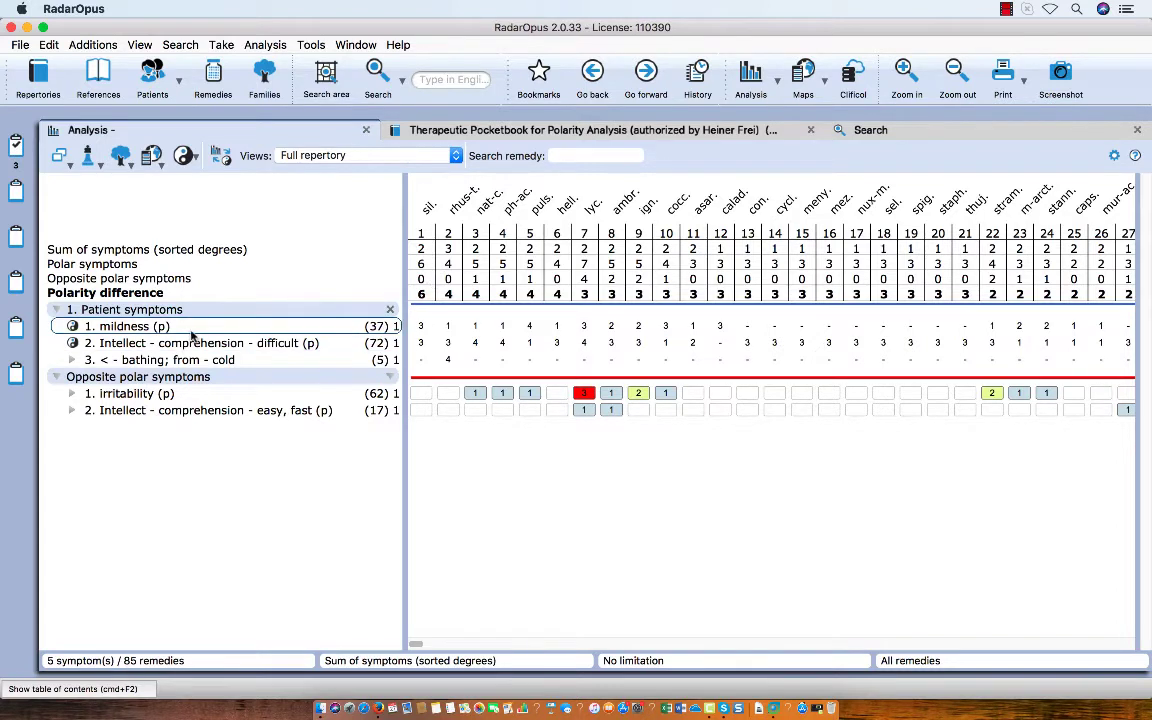
mouse_move(214, 348)
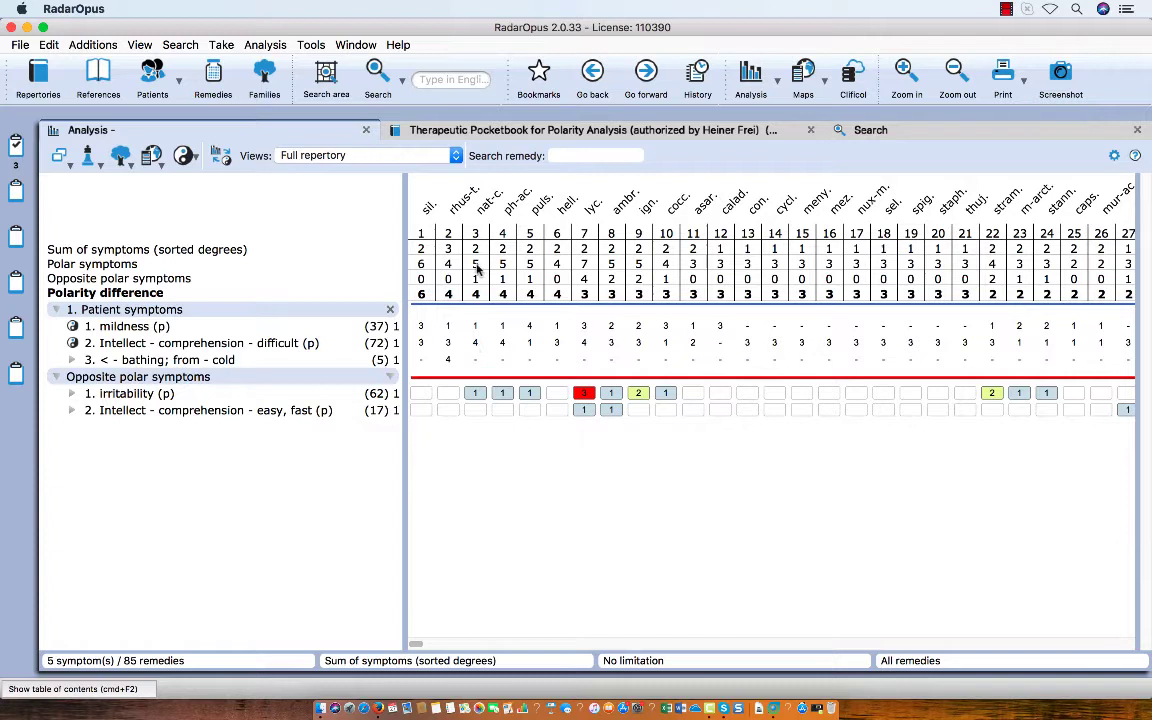
click(475, 393)
scroll(640, 610, right, 1)
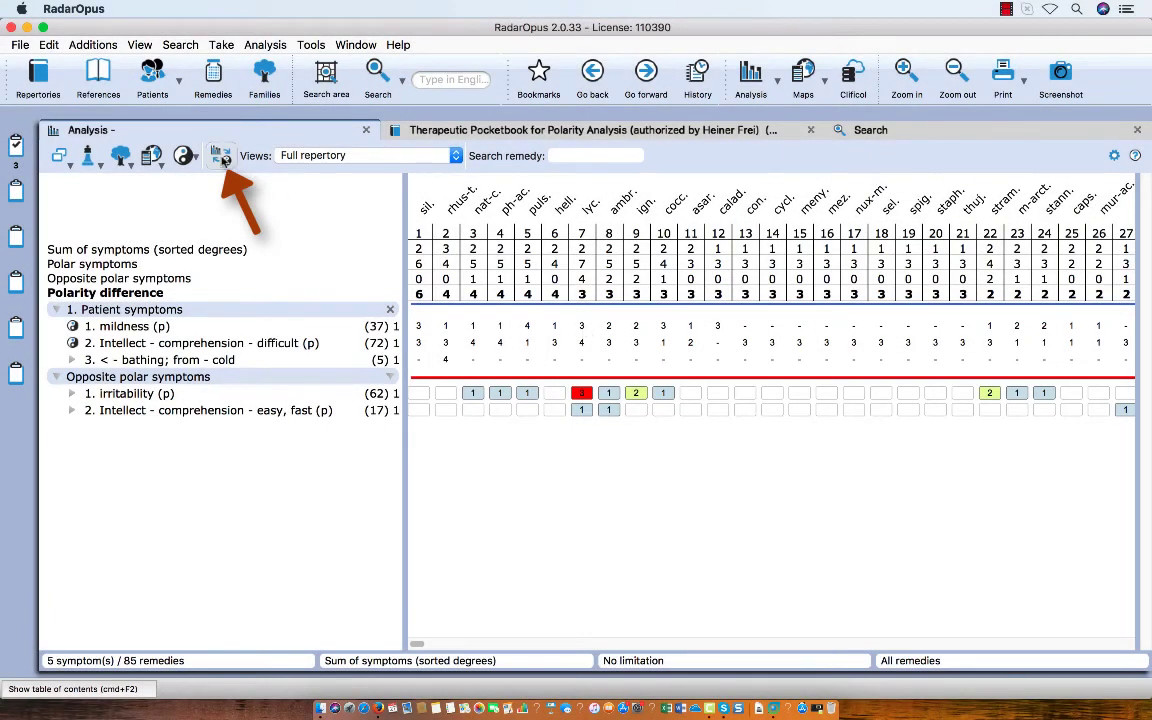
Compare the remedy order between the regular ranking by sum of symptoms and the polarity presentation, ending in the polarity presentation.
click(222, 157)
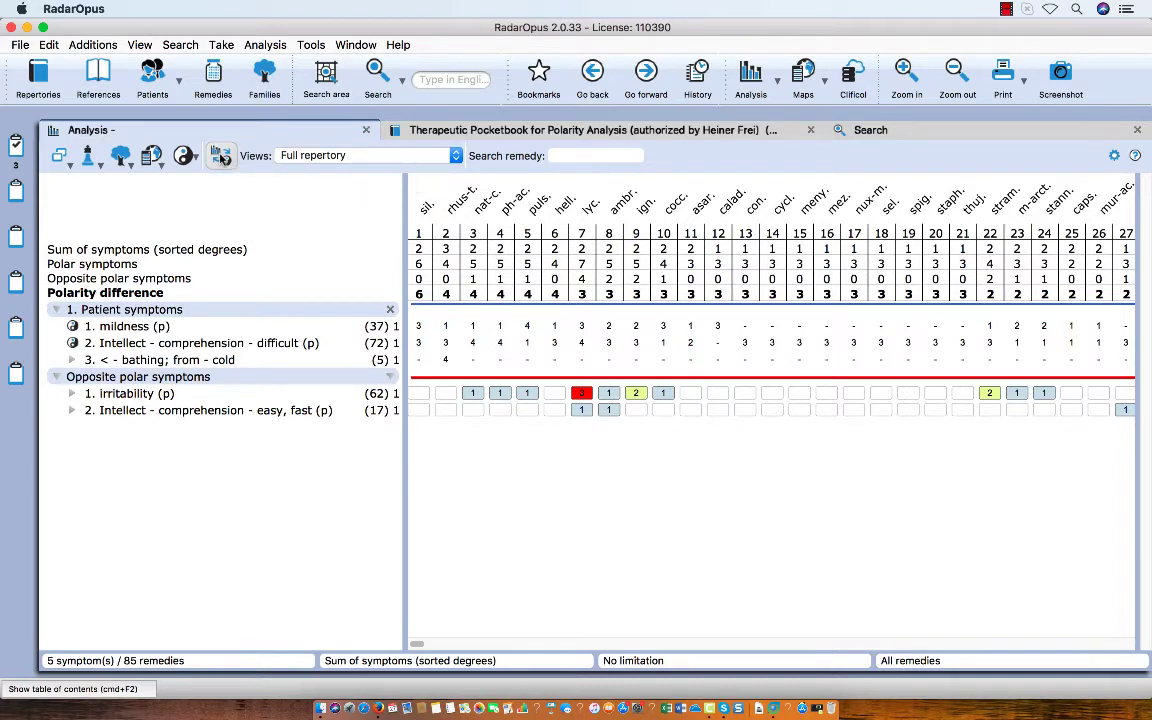
click(221, 157)
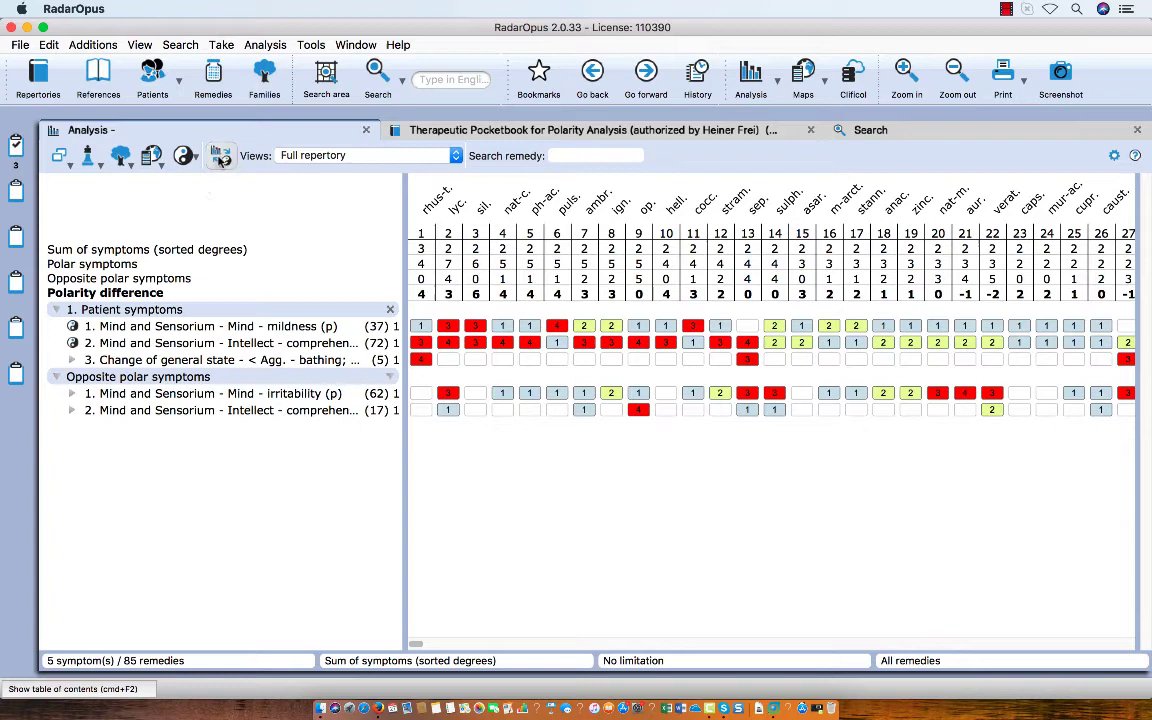
click(221, 158)
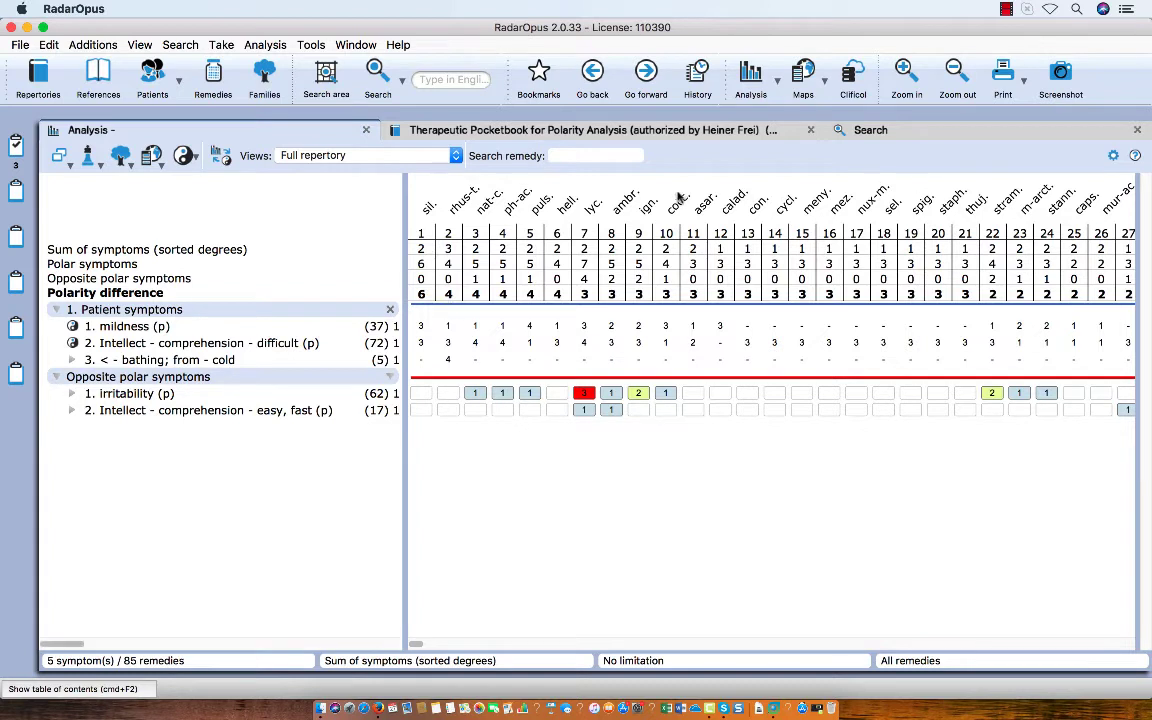
Include non-polarity symptoms in the sum of positive polar degrees and examine the effect of the "< - bathing; from - cold" rubric.
click(1113, 157)
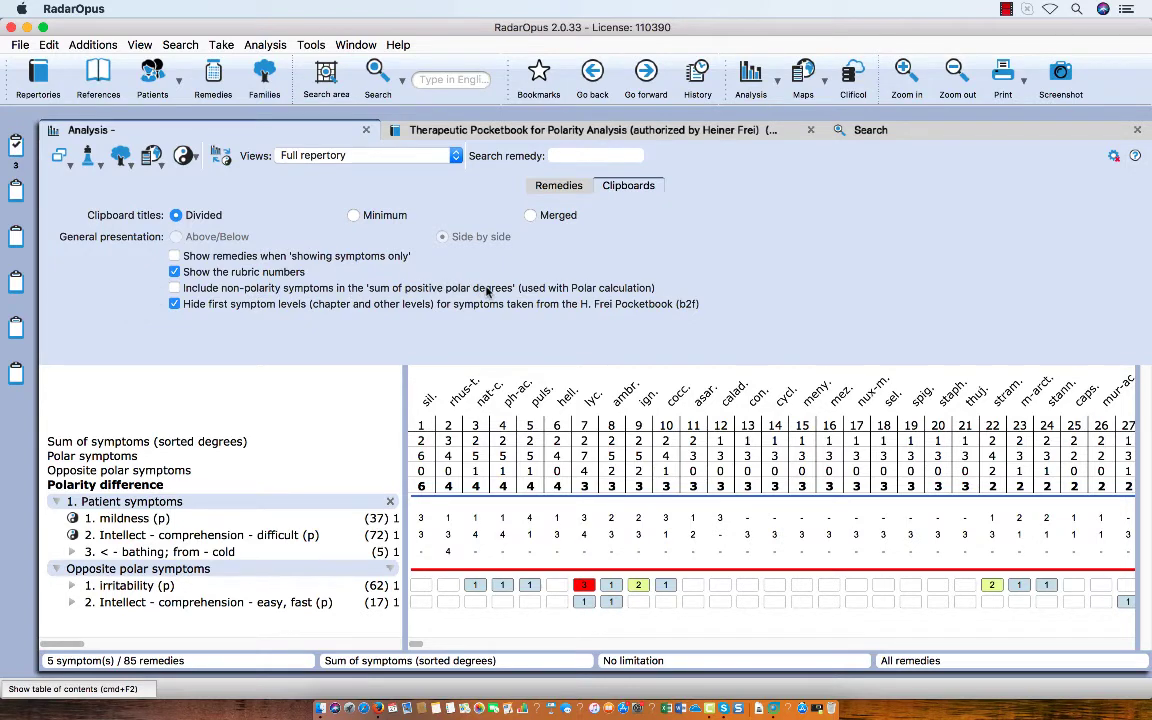
click(175, 288)
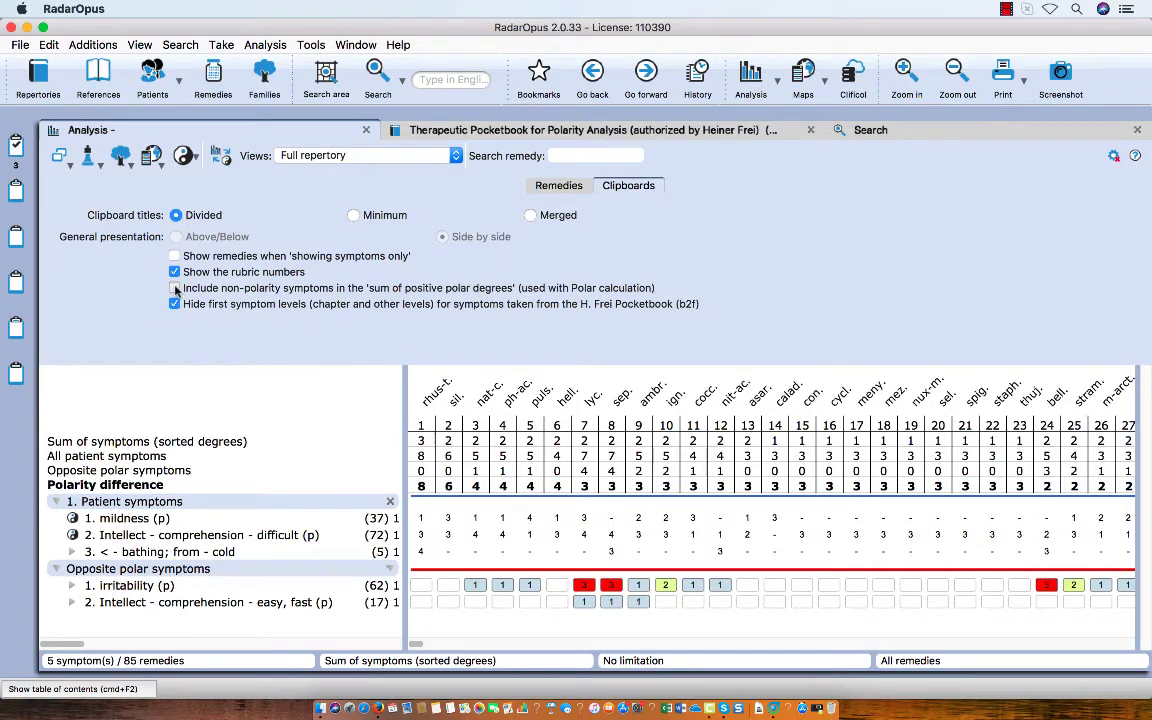
click(1114, 157)
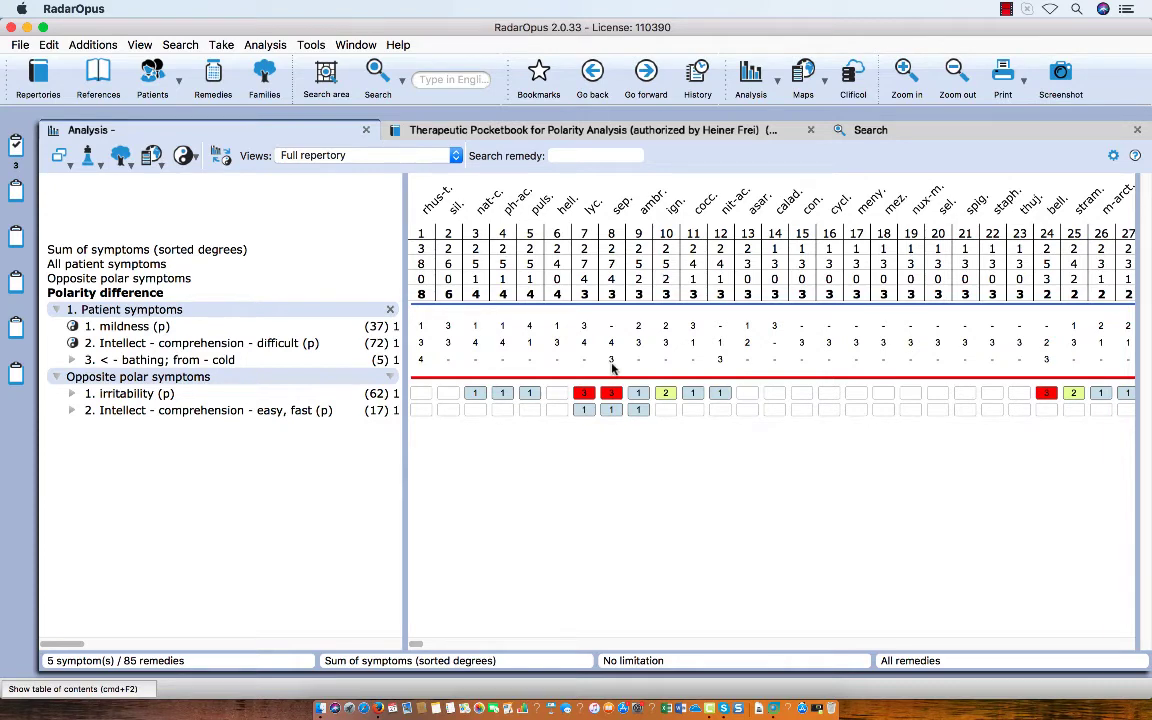
drag(200, 360, 224, 365)
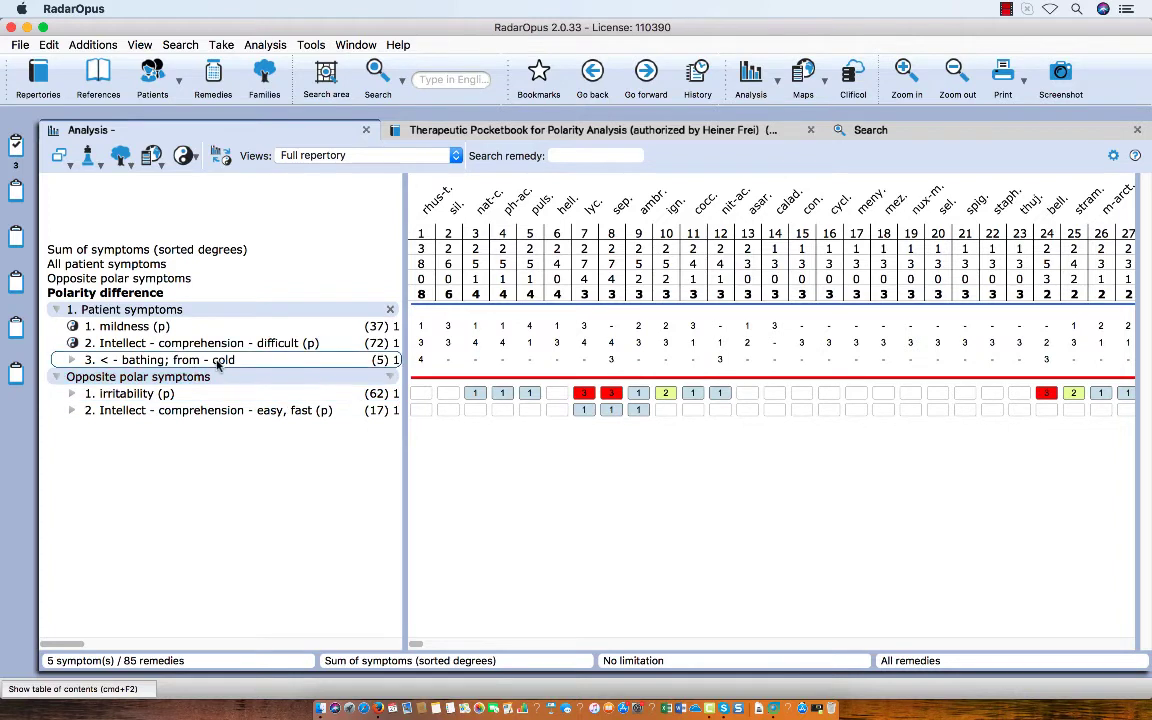
mouse_move(224, 365)
mouse_move(174, 366)
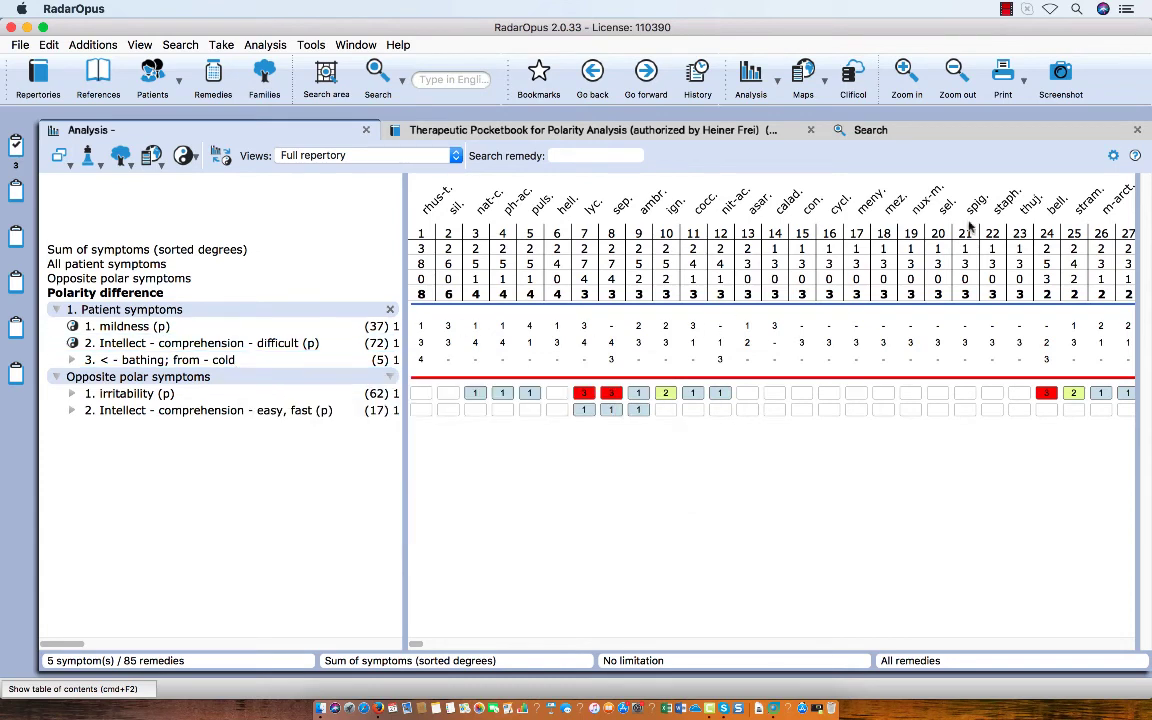
Exclude non-polarity symptoms from the sum of positive polar degrees again and close the analysis settings.
click(1113, 157)
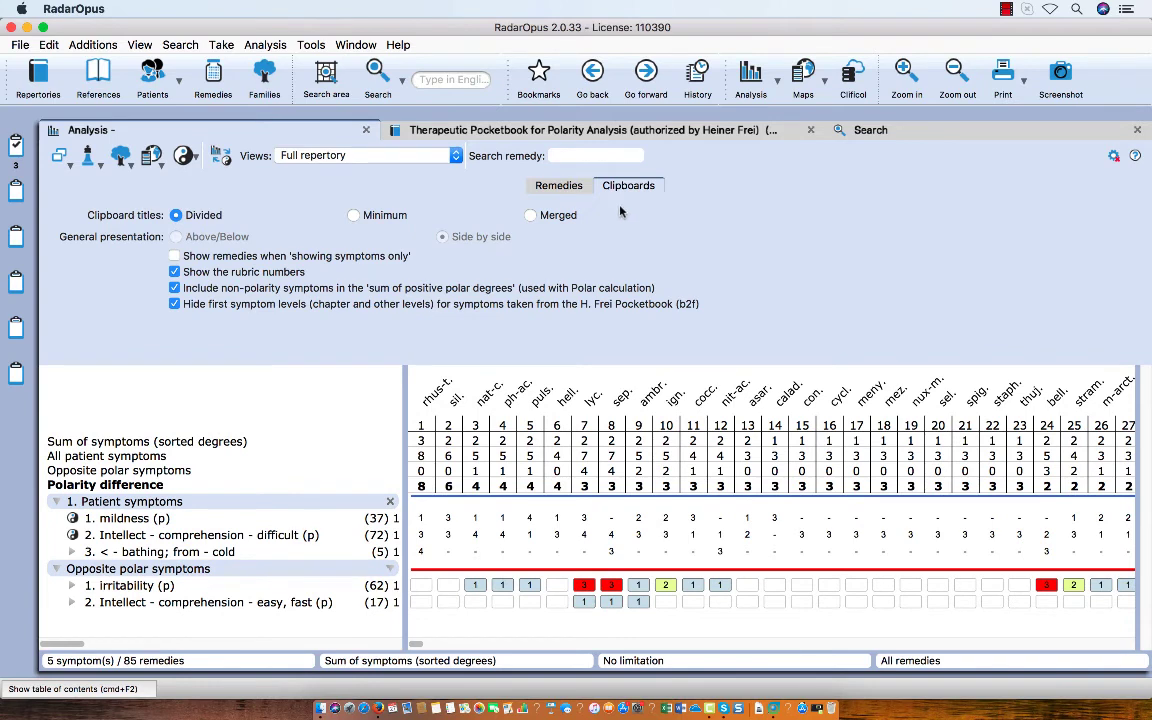
click(175, 289)
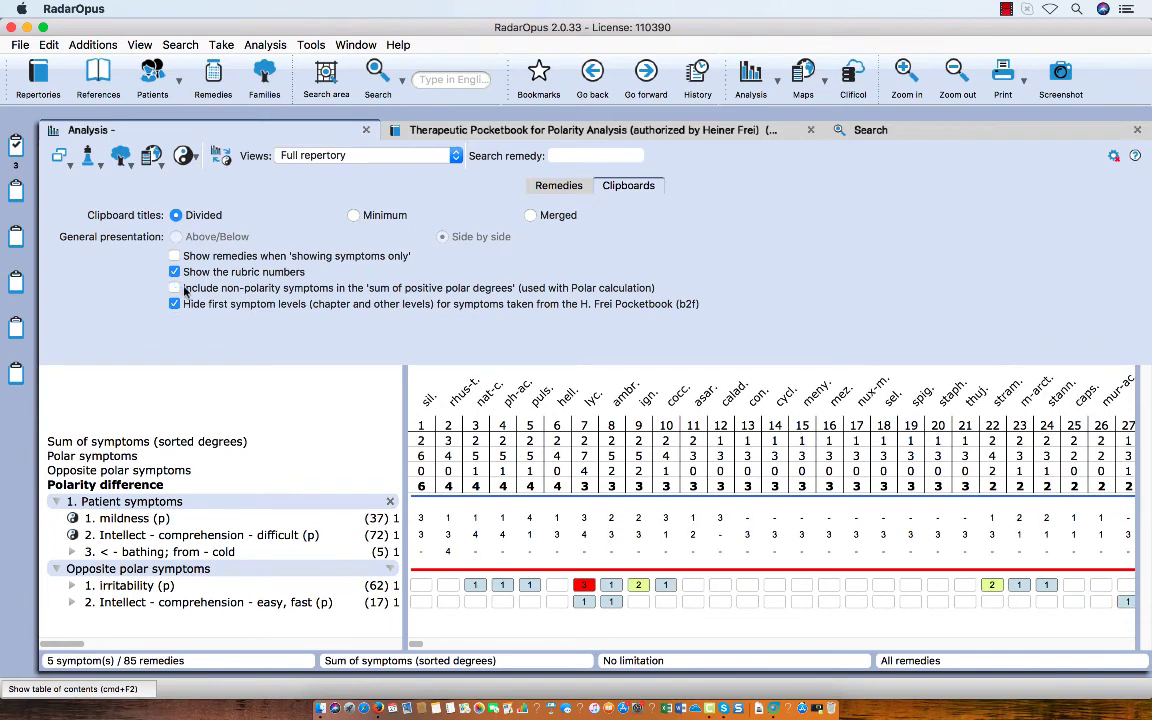
click(1111, 160)
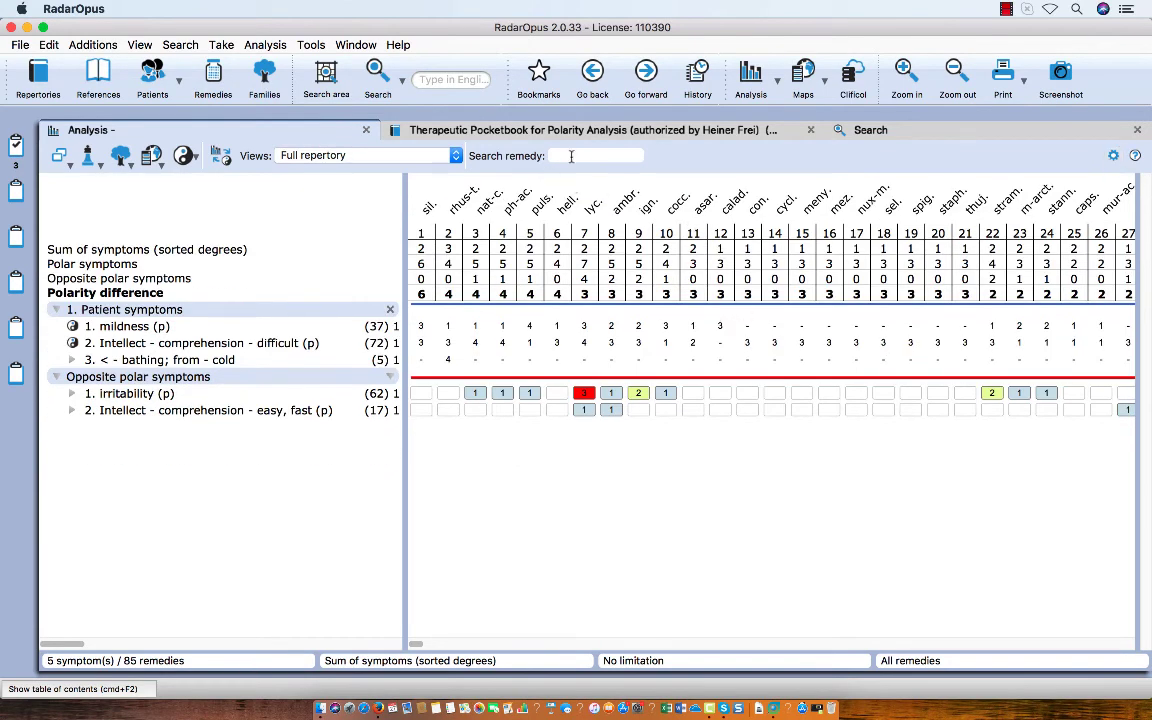
Find the remedy "sep." in the analysis and examine its degrees in the cold bathing, difficult comprehension and mildness rubrics.
text(sep)
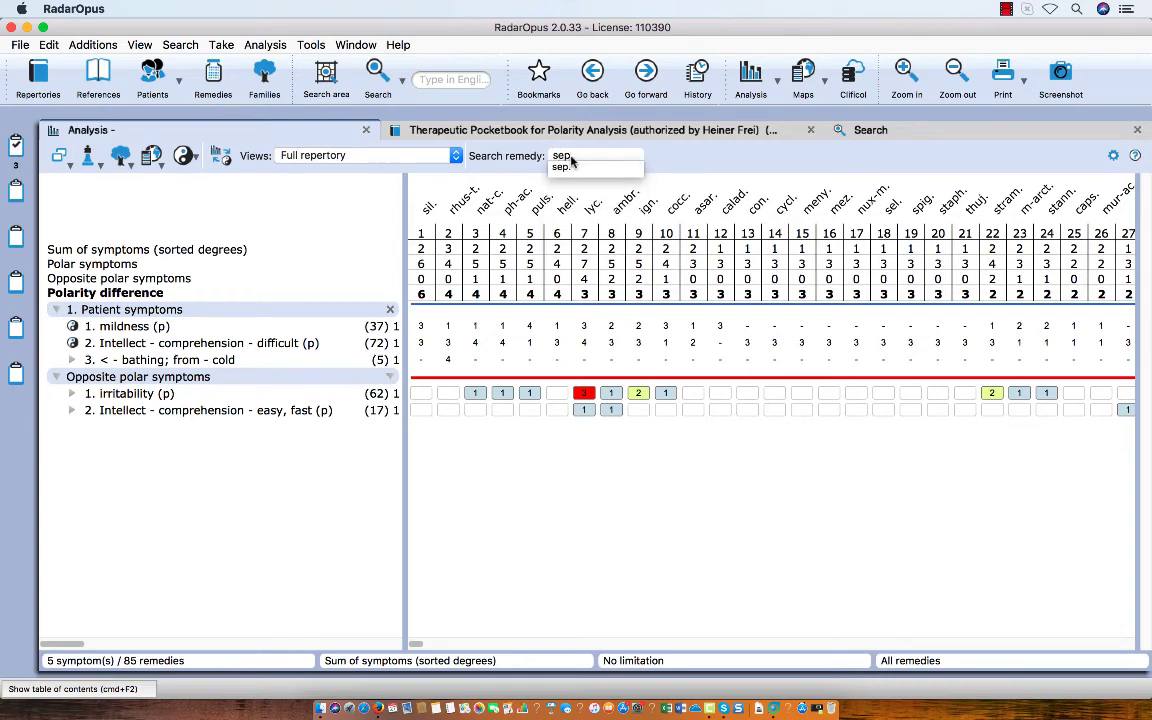
key(Return)
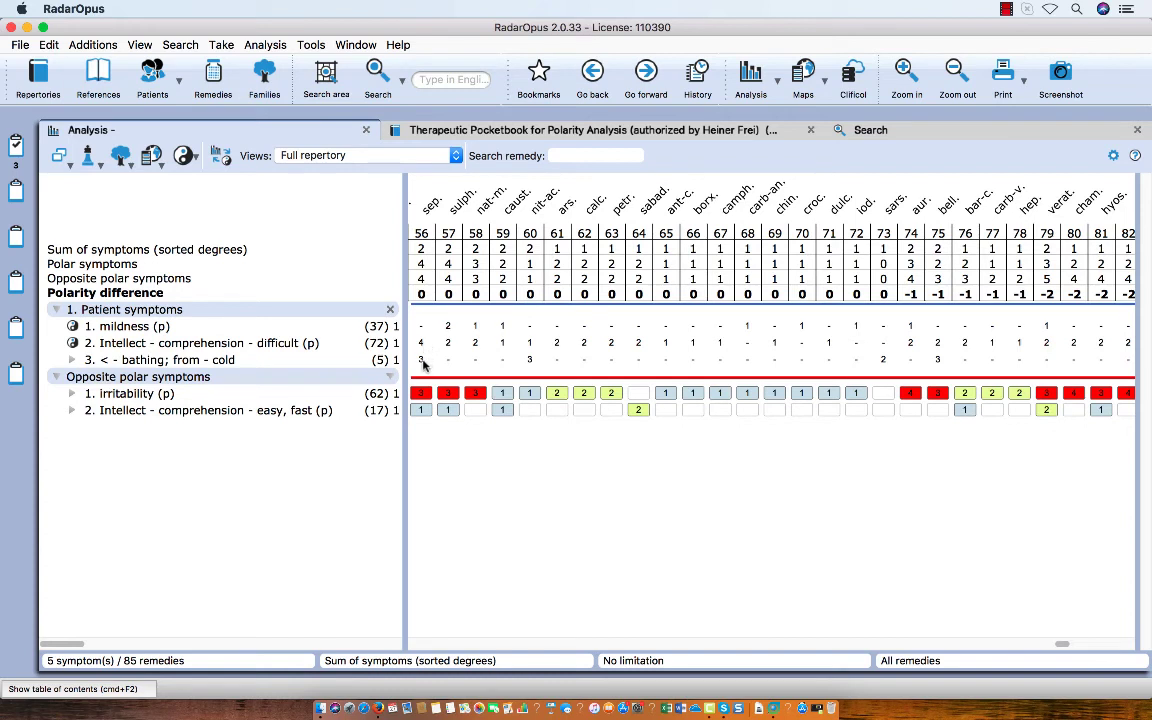
click(272, 360)
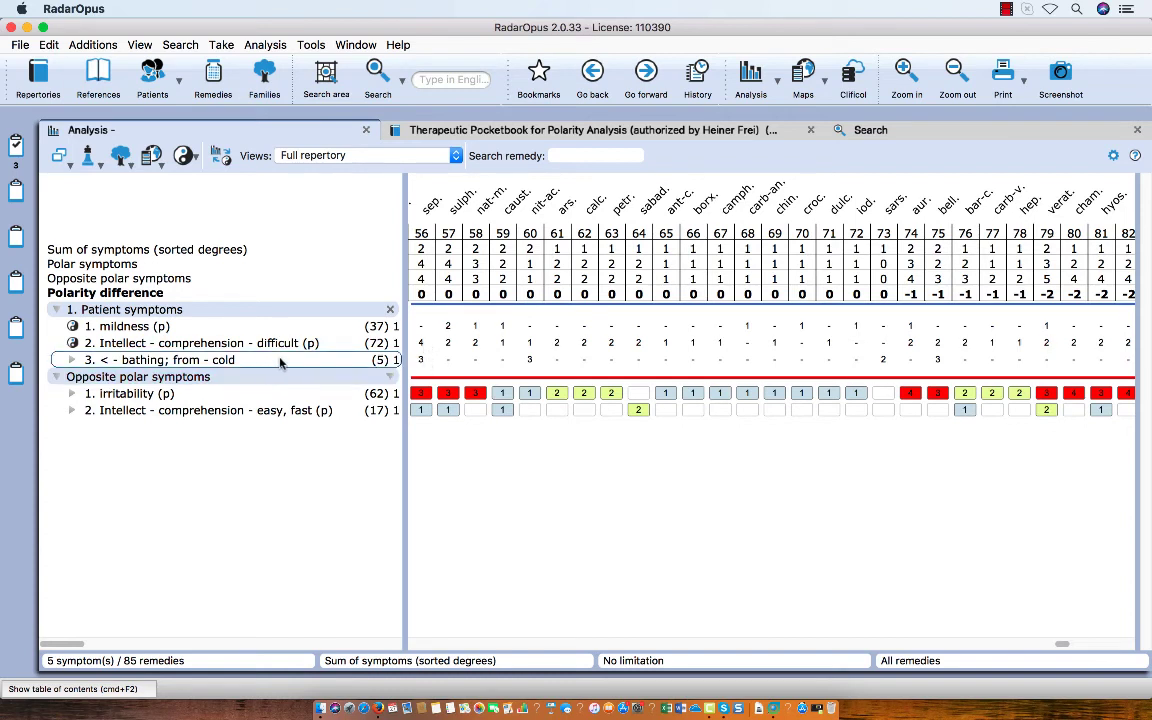
mouse_move(281, 363)
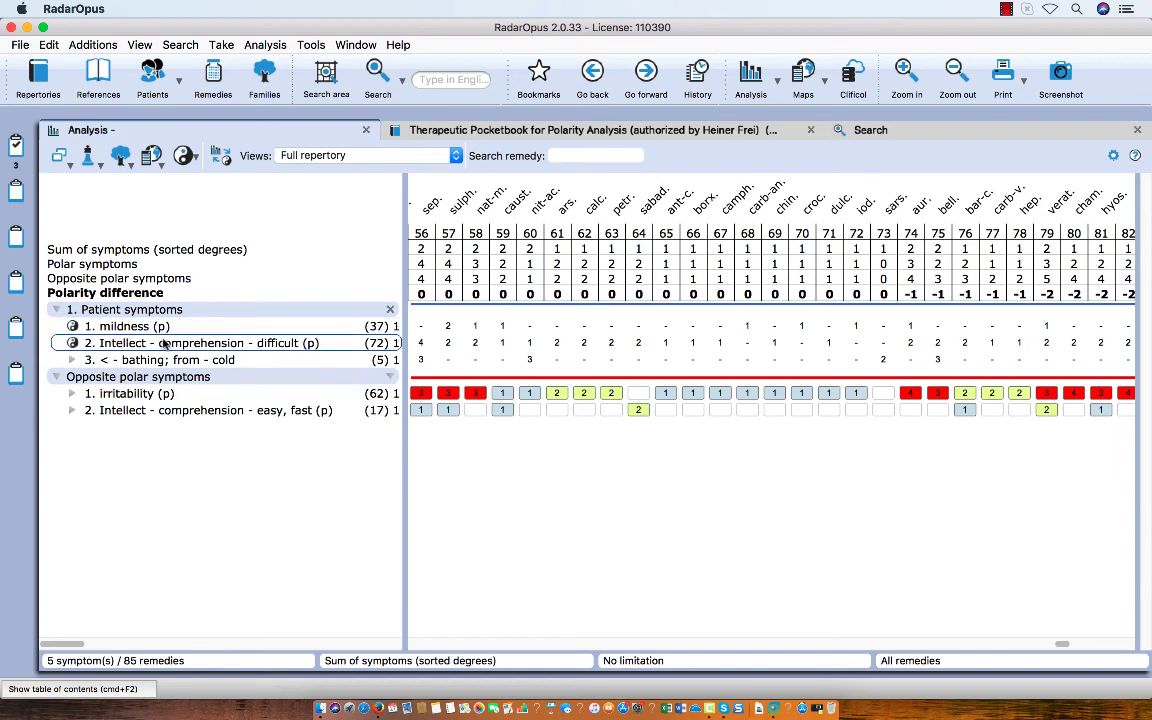
mouse_move(165, 343)
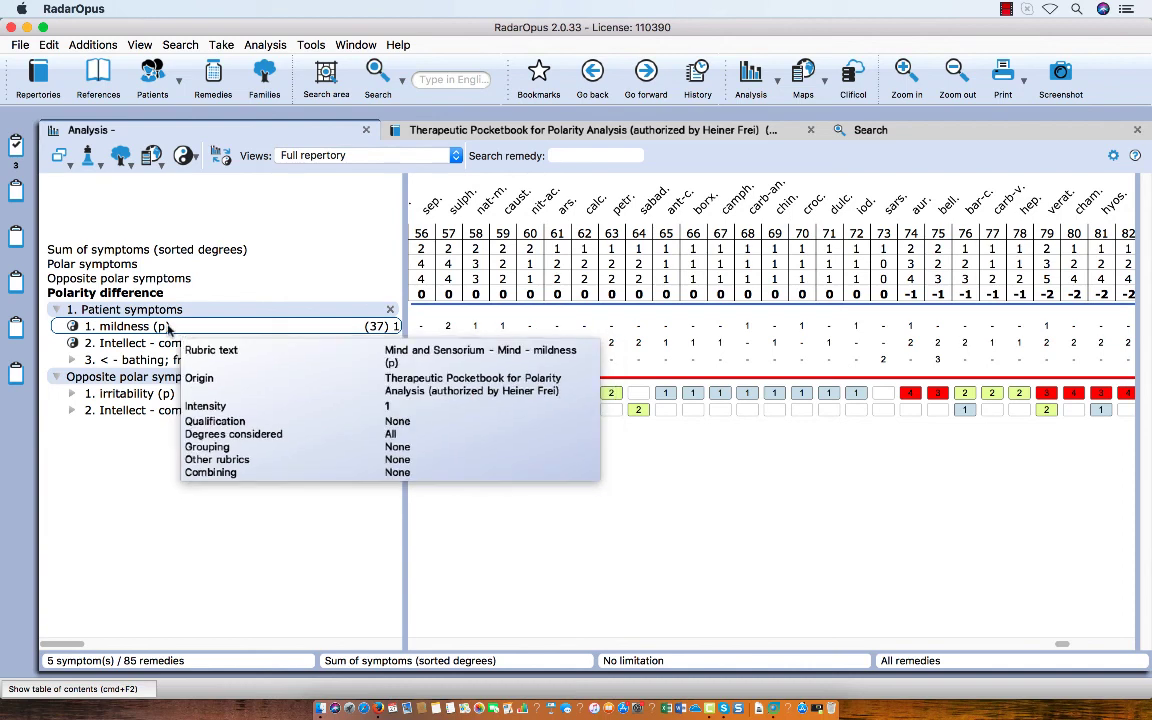
Switch the analysis from the polarity presentation to the regular ranking by sum of symptoms.
click(222, 157)
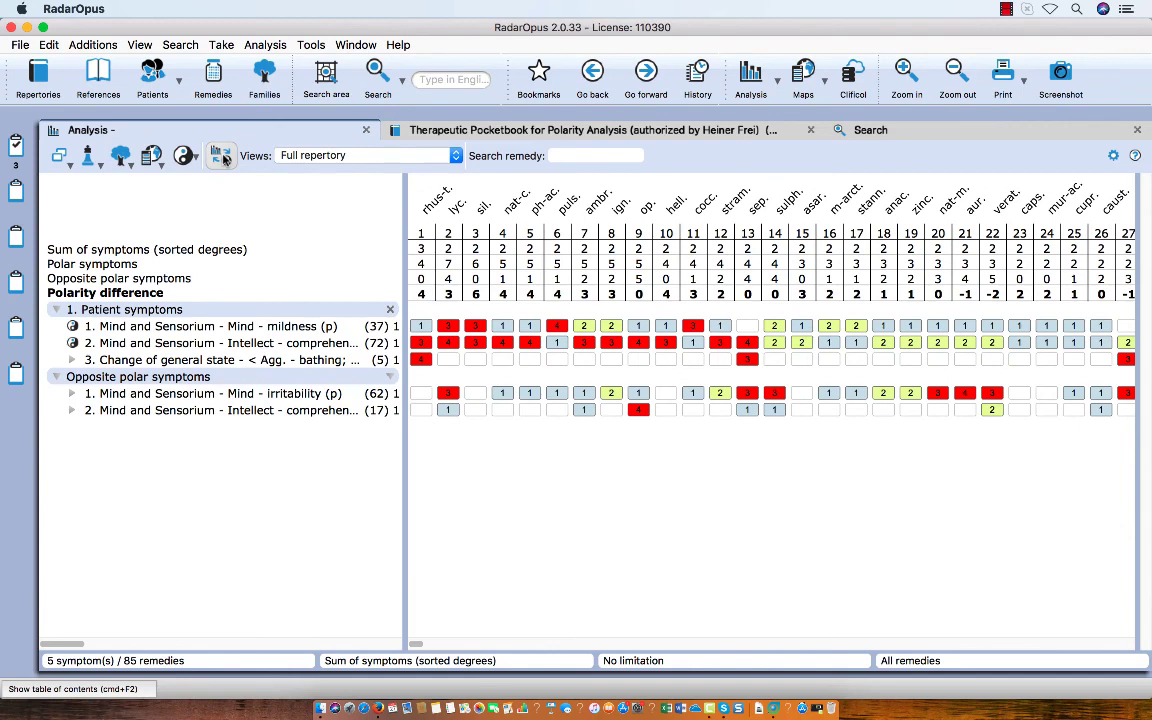